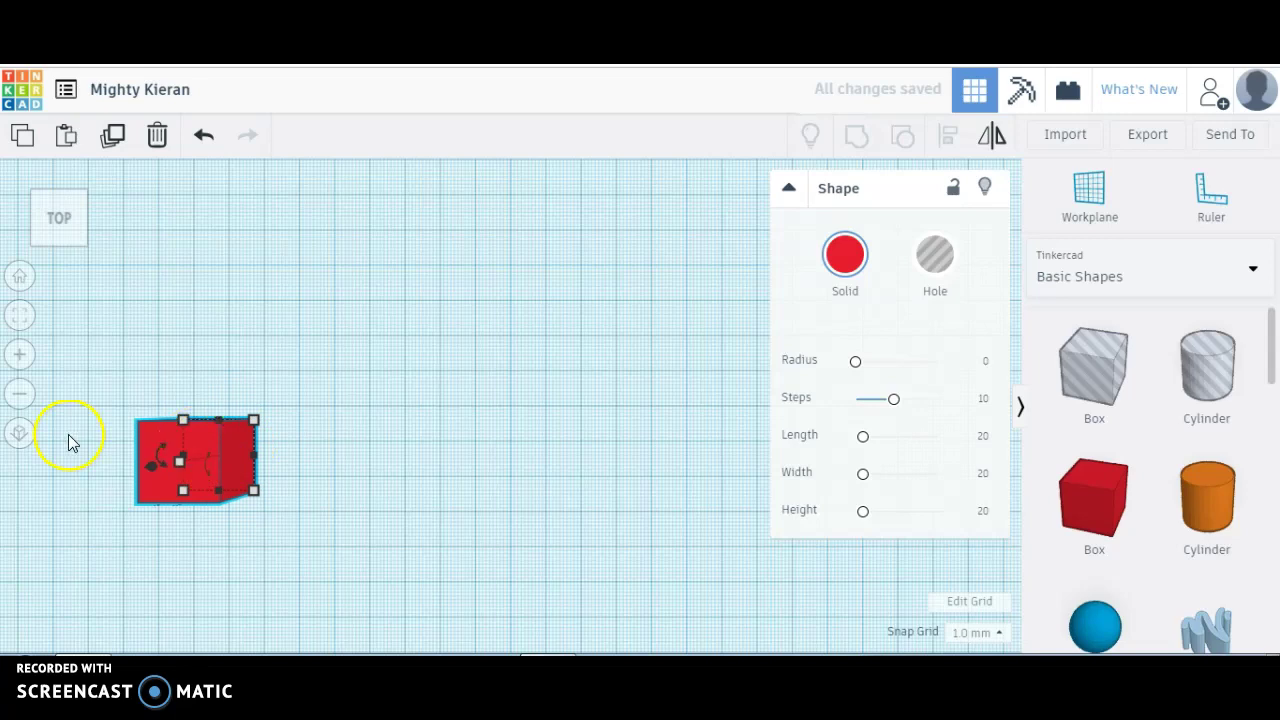
- Toggle between perspective and orthographic projection, leave the view orthographic, and deselect the red box
{"action": "left_click", "coordinate": [19, 432]}
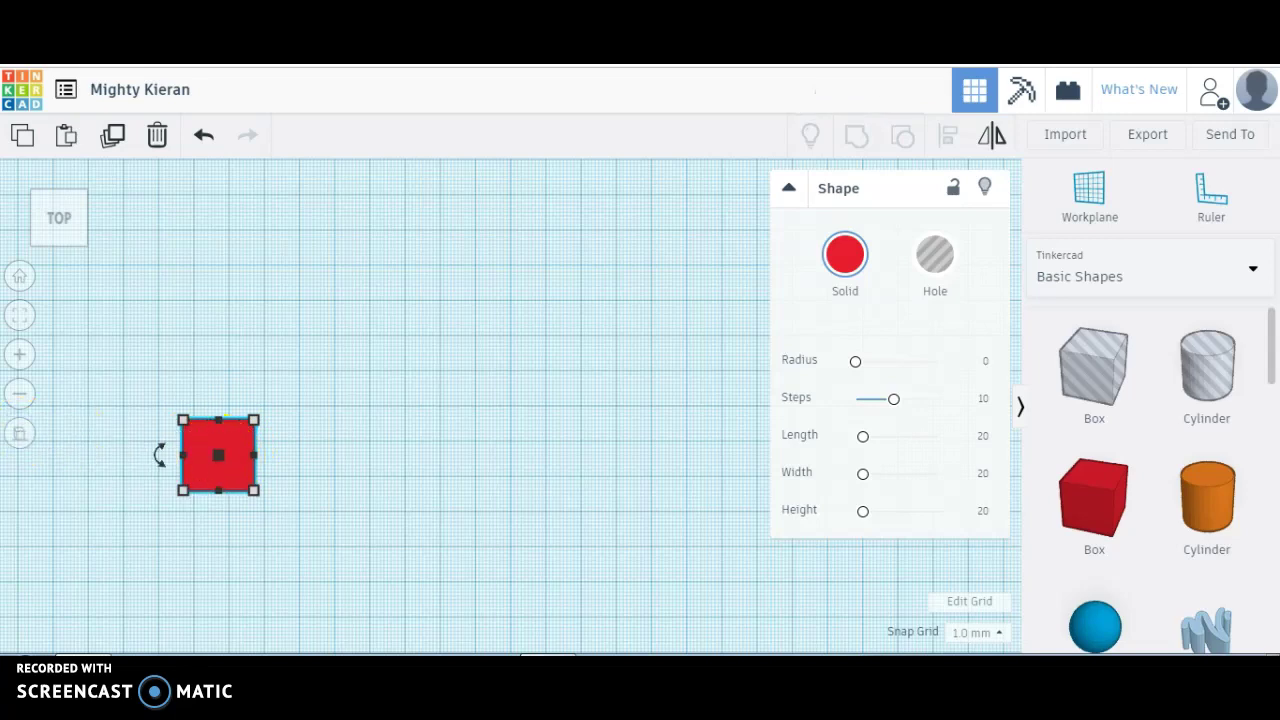
{"action": "left_click", "coordinate": [21, 436]}
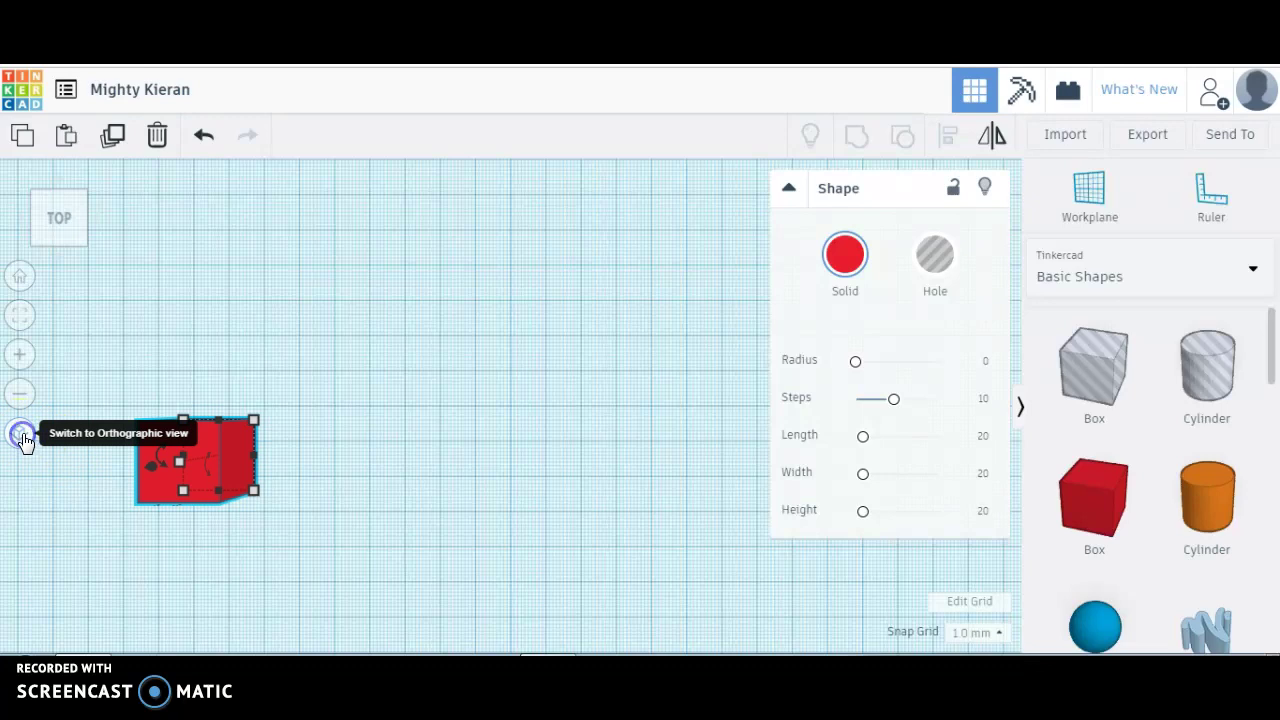
{"action": "left_click", "coordinate": [22, 438]}
{"action": "left_click", "coordinate": [309, 468]}
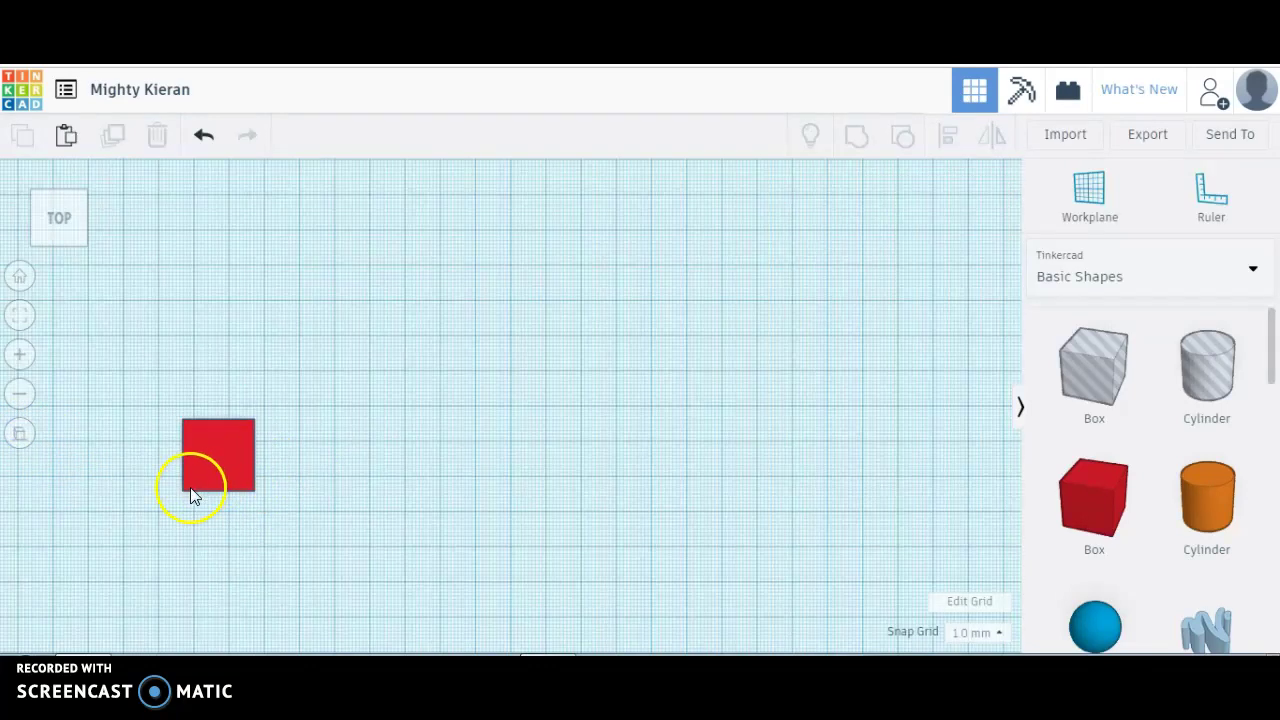
- Place a ruler on the workplane and move the red box so its corner sits on the ruler's origin
{"action": "left_click", "coordinate": [1205, 202]}
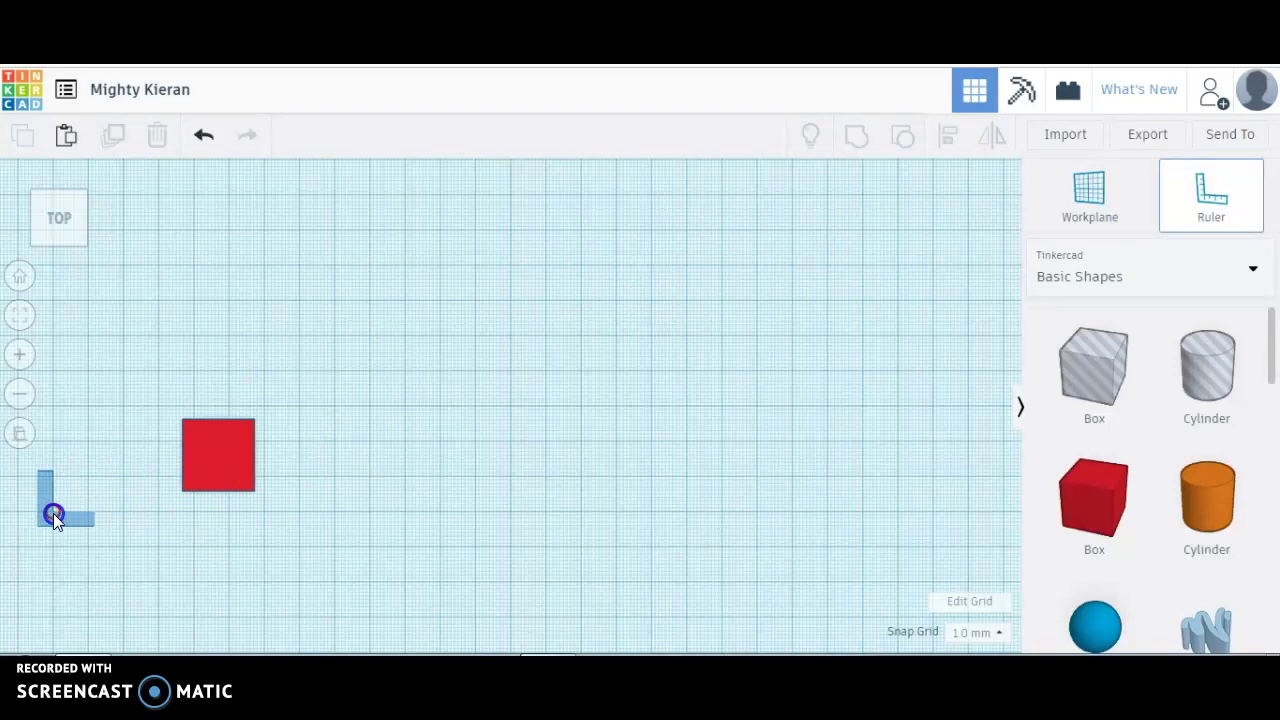
{"action": "left_click", "coordinate": [53, 513]}
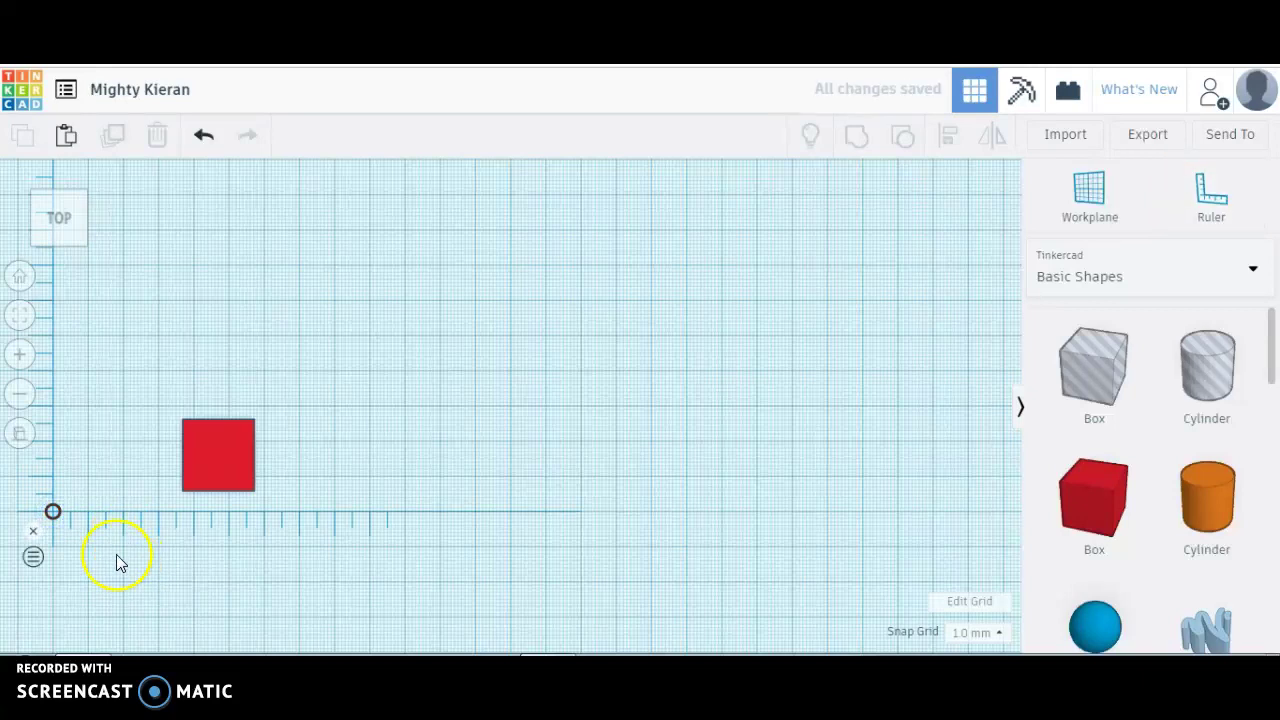
{"action": "left_click_drag", "start_coordinate": [217, 456], "coordinate": [97, 476]}
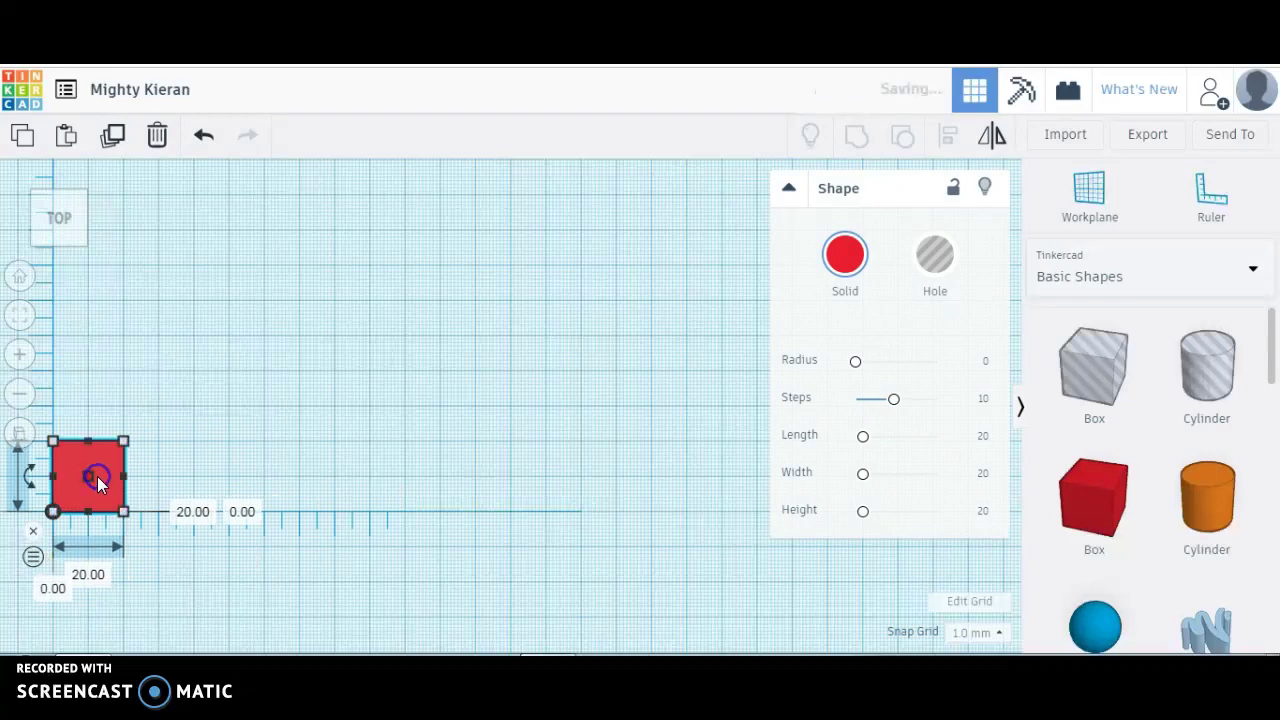
- Set the red box's dimension along the horizontal ruler axis to 235 mm
{"action": "scroll", "coordinate": [33, 540], "scroll_direction": "up", "scroll_amount": 1}
{"action": "scroll", "coordinate": [33, 545], "scroll_direction": "up", "scroll_amount": 3}
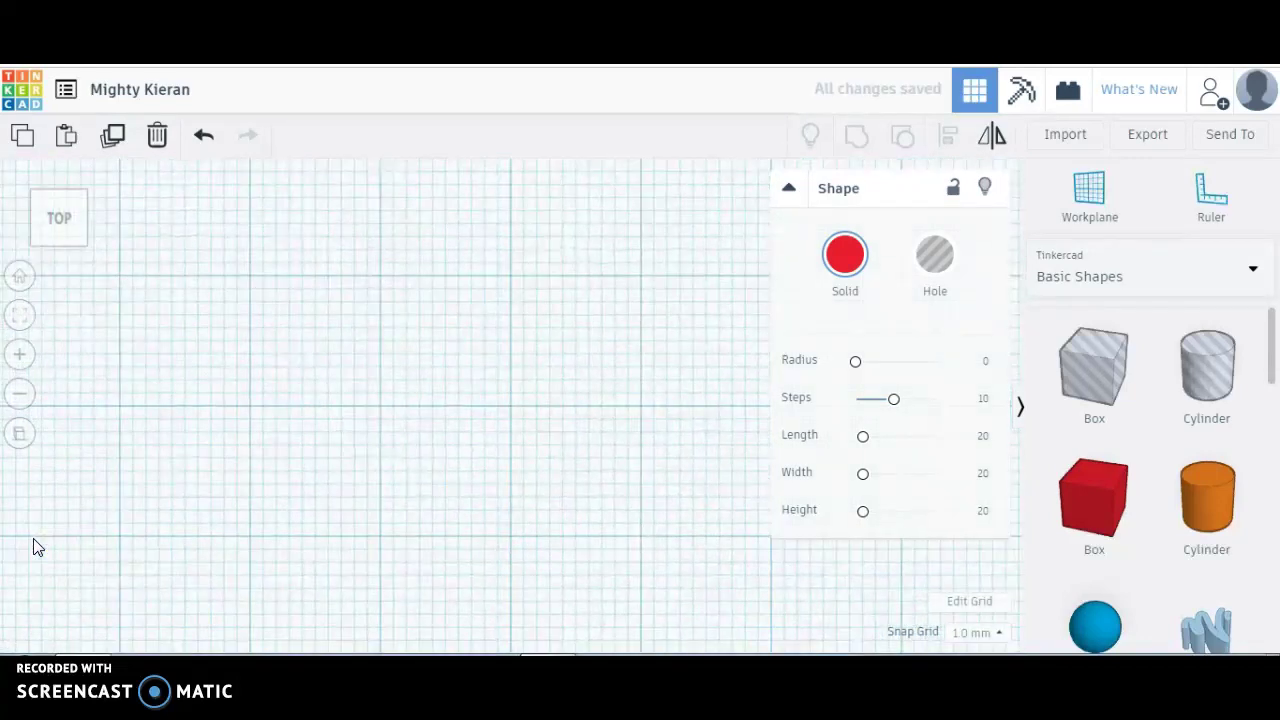
{"action": "middle_click_drag", "start_coordinate": [33, 540], "coordinate": [781, 353]}
{"action": "scroll", "coordinate": [600, 330], "scroll_direction": "down", "scroll_amount": 4}
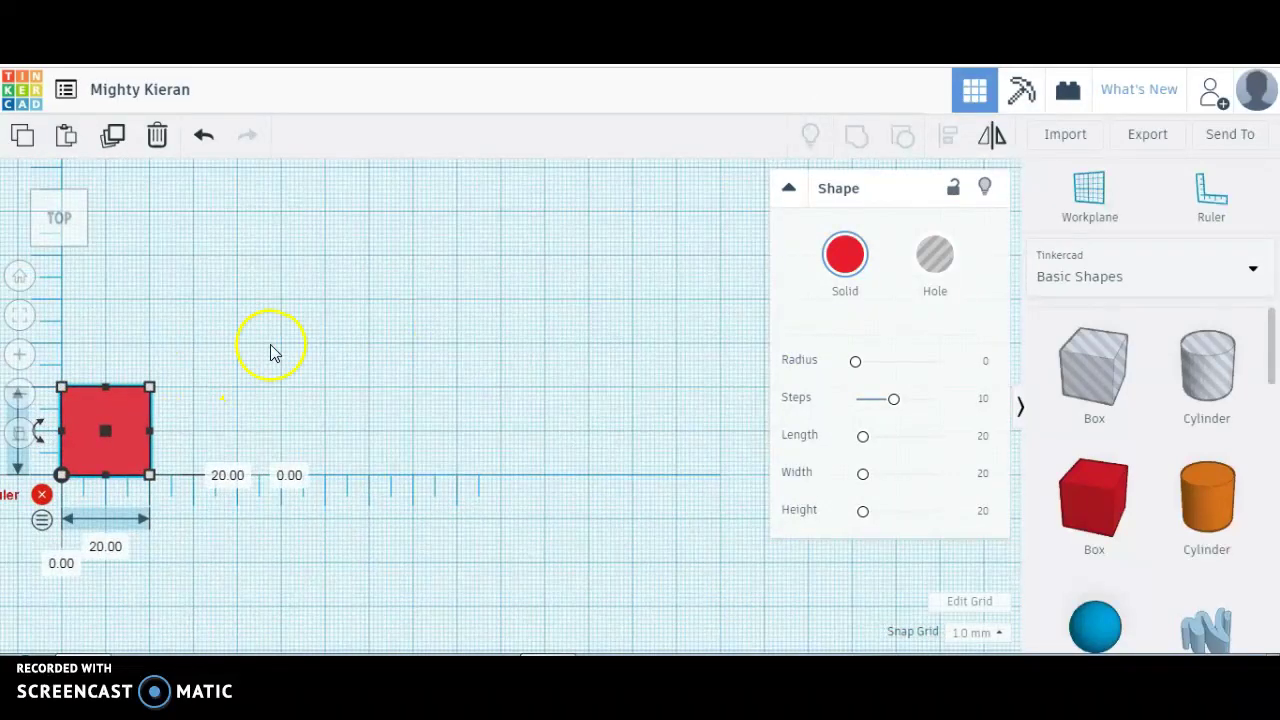
{"action": "scroll", "coordinate": [271, 351], "scroll_direction": "down", "scroll_amount": 3}
{"action": "left_click", "coordinate": [236, 512]}
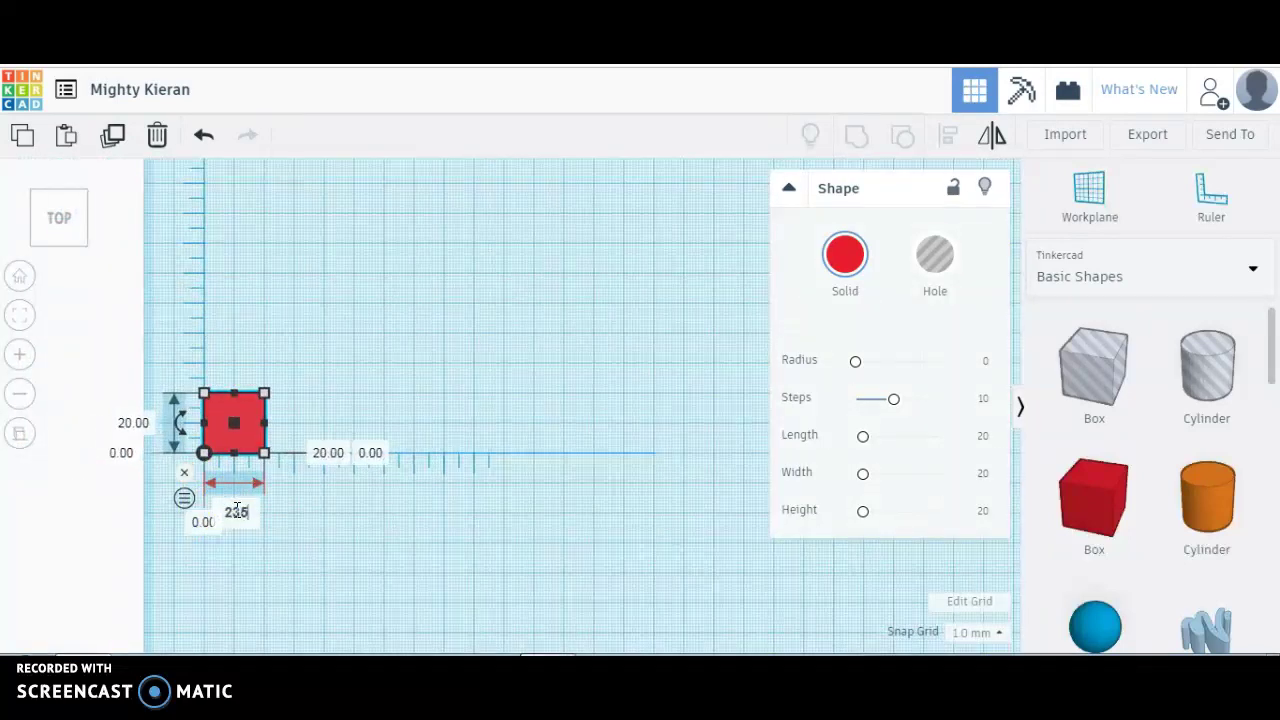
{"action": "key", "text": "Return"}
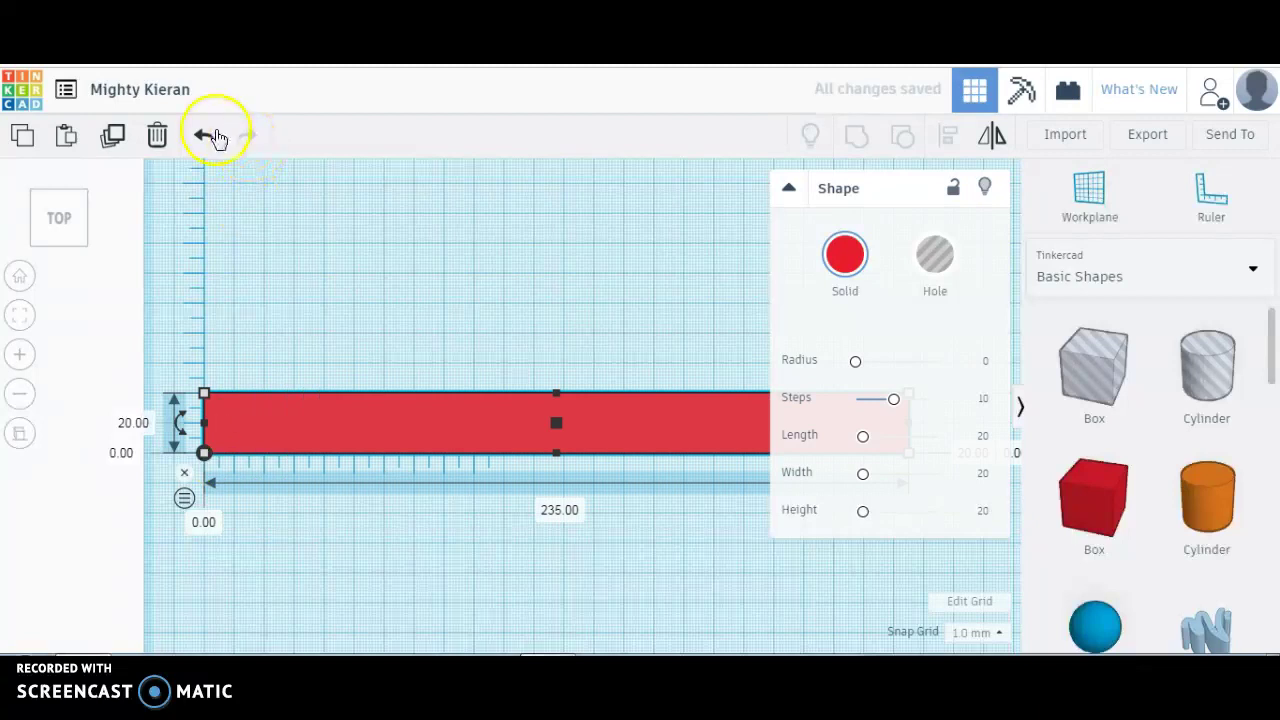
- Consult the working drawing and the Ball Toss materials list for the balsa stock size, and set the bar's width to 25 mm
{"action": "key", "text": "alt+Tab"}
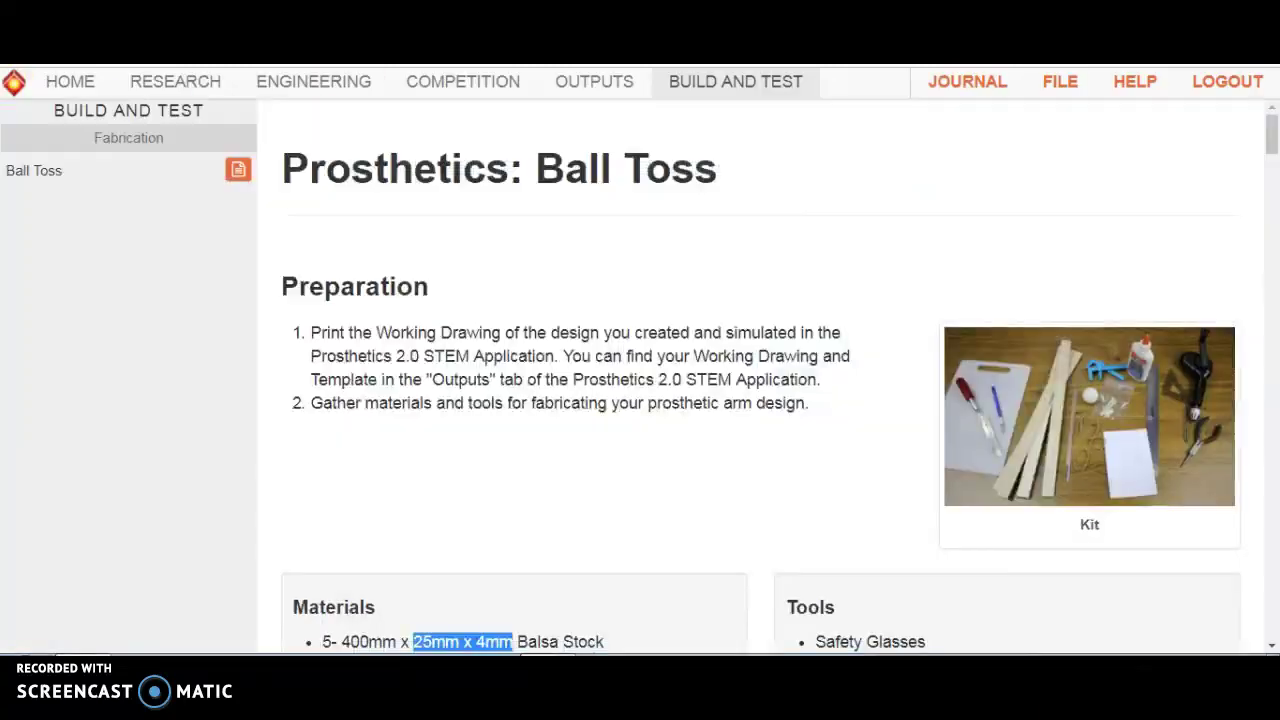
{"action": "key", "text": "ctrl+Tab"}
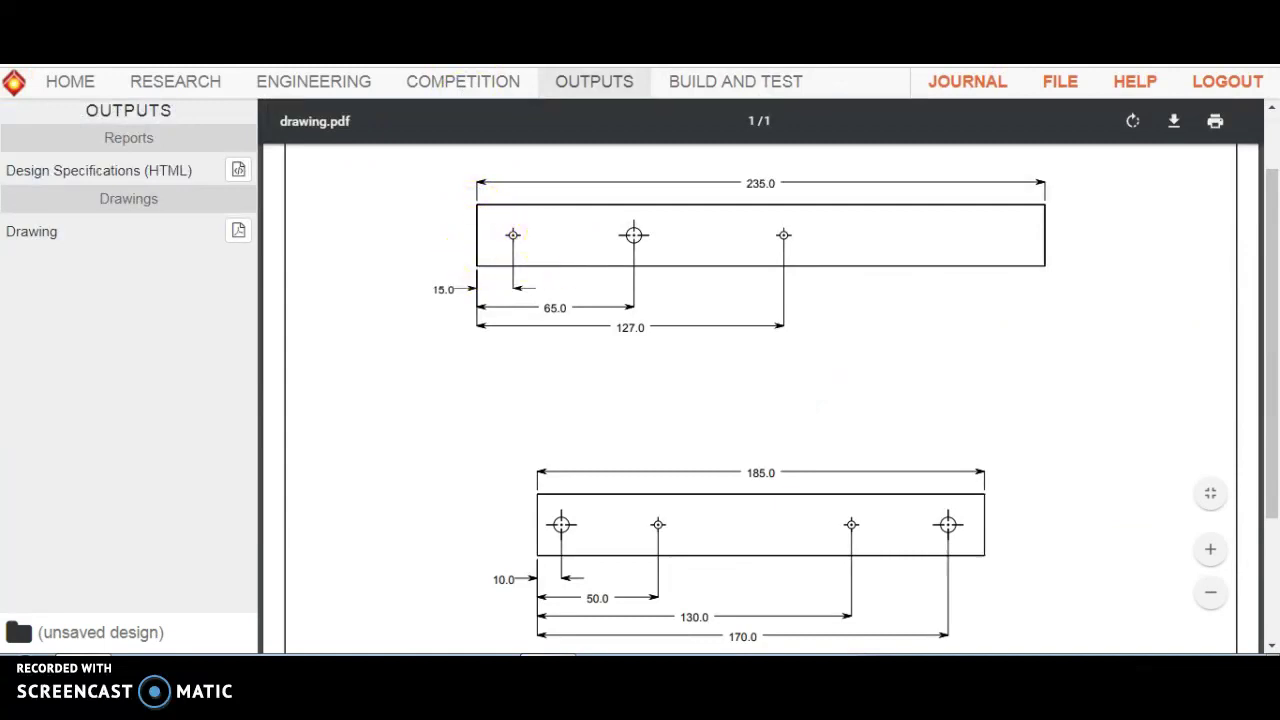
{"action": "key", "text": "ctrl+Tab"}
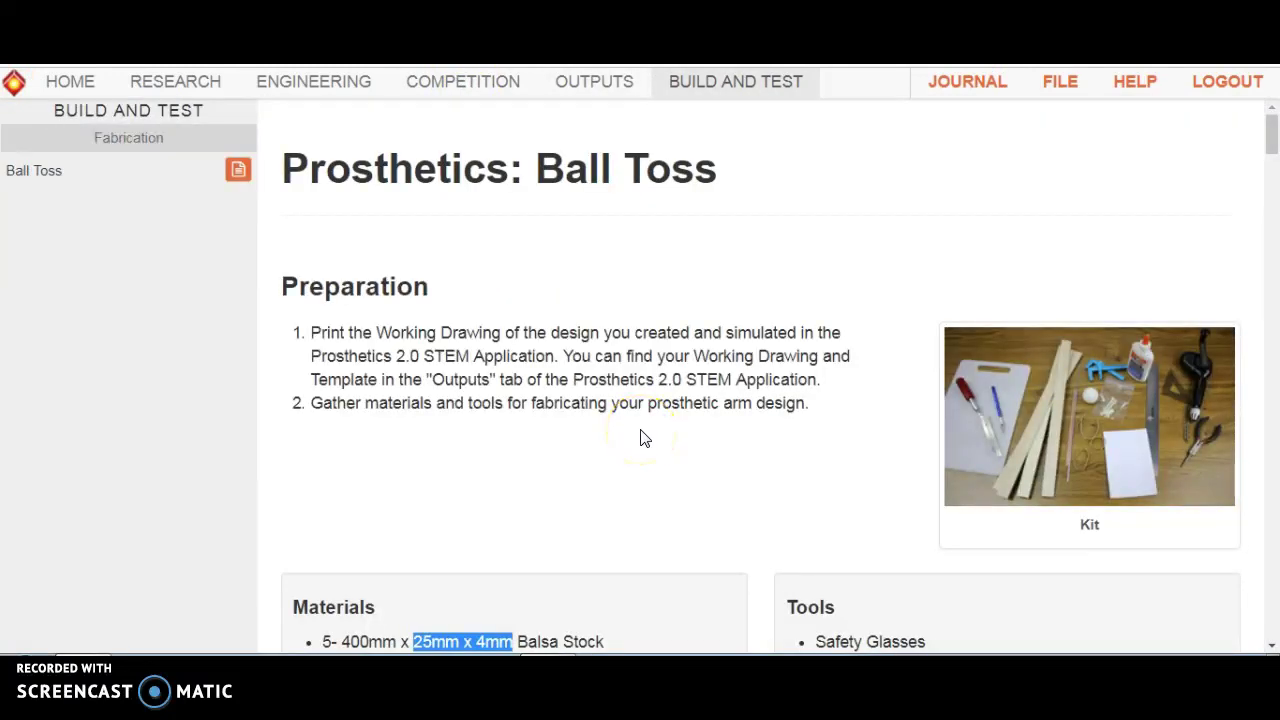
{"action": "scroll", "coordinate": [644, 438], "scroll_direction": "down", "scroll_amount": 4}
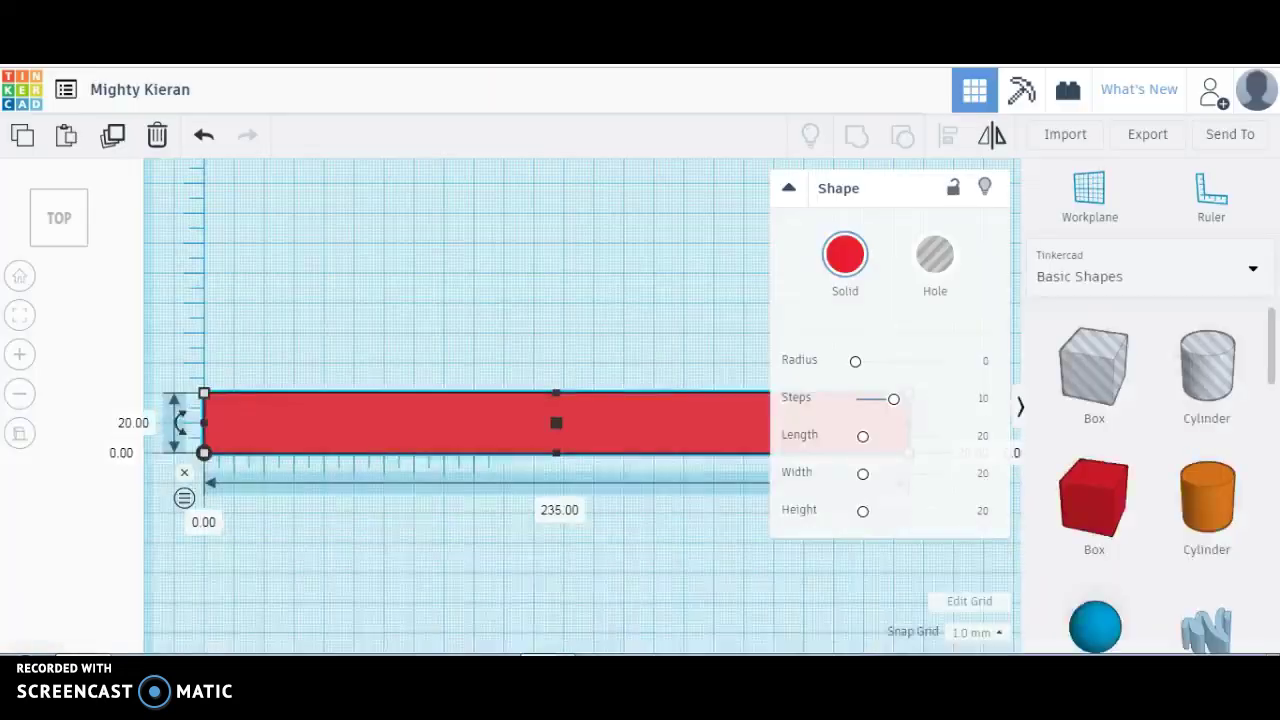
{"action": "left_click", "coordinate": [137, 423]}
{"action": "key", "text": "Return"}
- Set the red bar's height to 4 mm and collapse its shape properties
{"action": "left_click", "coordinate": [490, 332]}
{"action": "right_click_drag", "start_coordinate": [490, 332], "coordinate": [437, 289]}
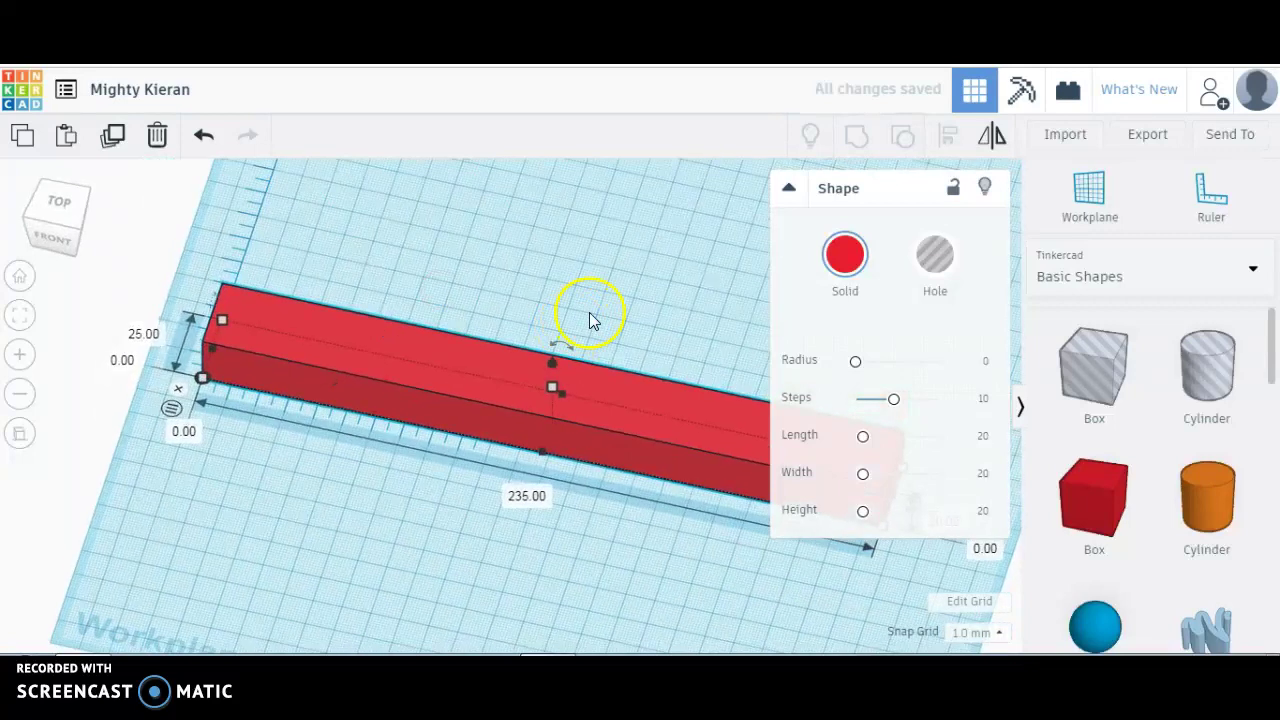
{"action": "left_click", "coordinate": [986, 514]}
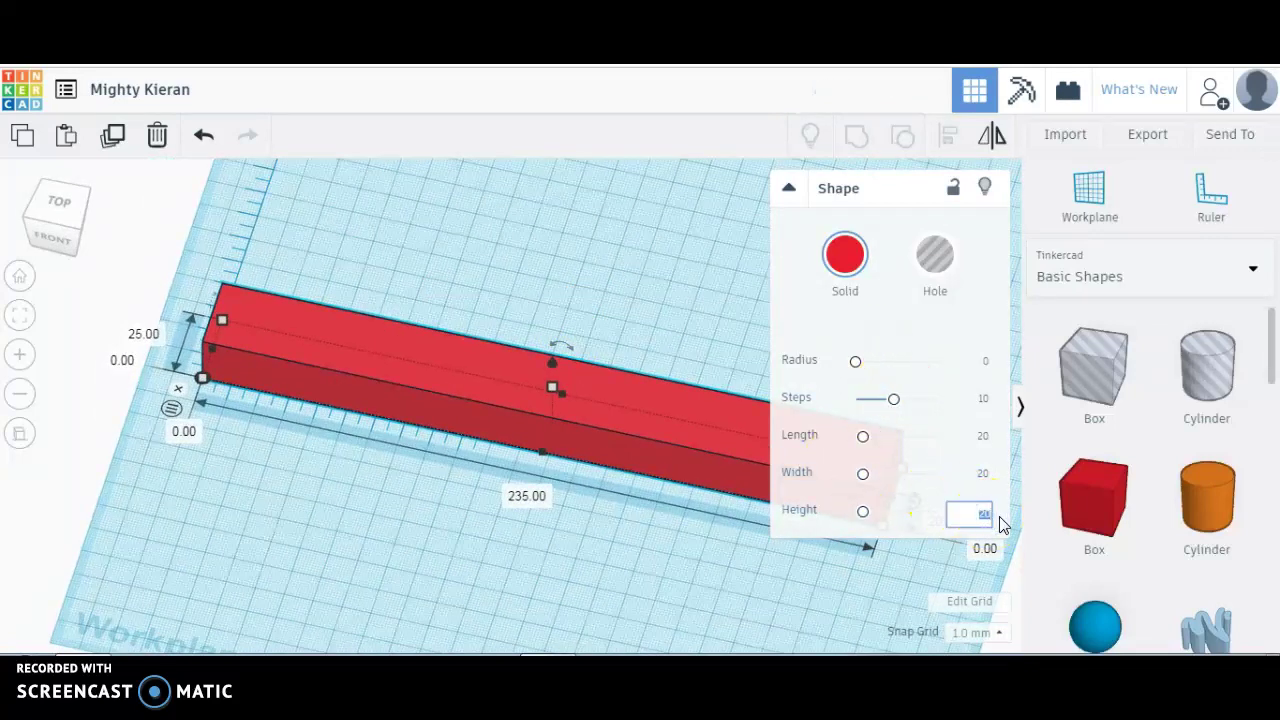
{"action": "type", "text": "4"}
{"action": "key", "text": "Return"}
{"action": "left_click", "coordinate": [619, 281]}
{"action": "left_click", "coordinate": [612, 432]}
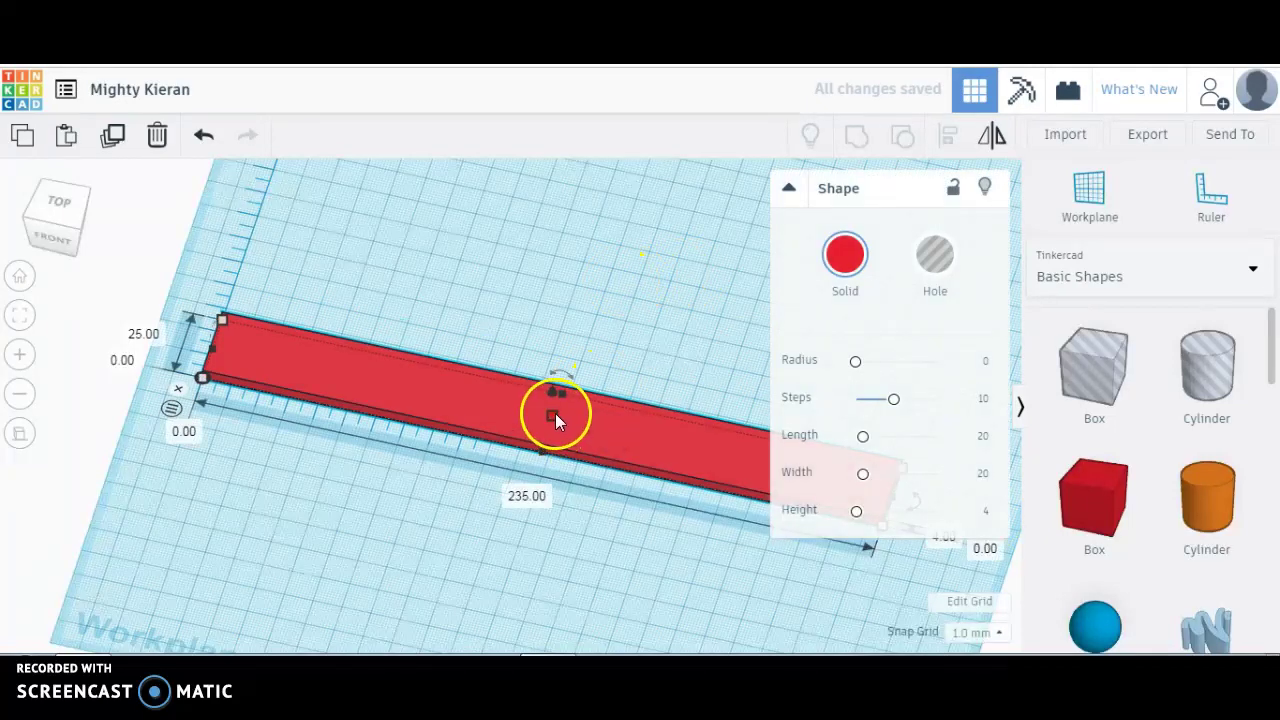
{"action": "left_click", "coordinate": [788, 188]}
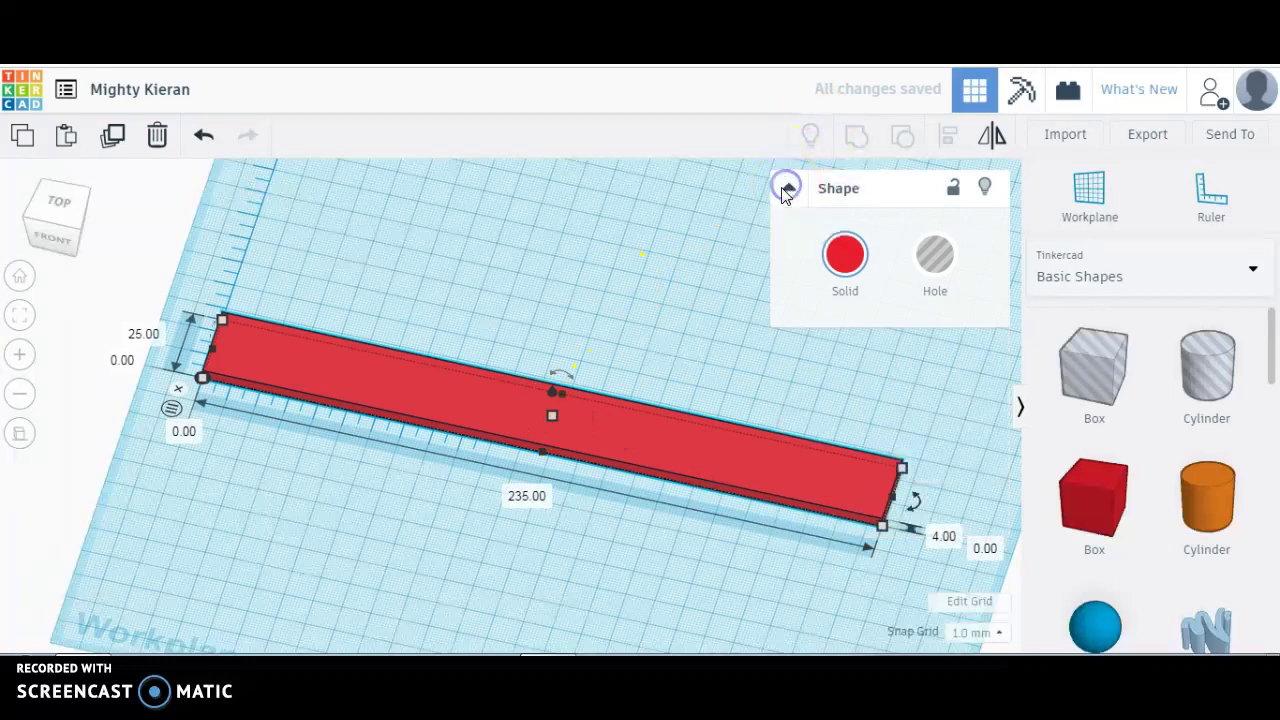
- Raise the bar's height to 5 mm with its height handle, and set it back to 4 mm
{"action": "mouse_move", "coordinate": [555, 416]}
{"action": "left_mouse_down"}
{"action": "mouse_move", "coordinate": [557, 385]}
{"action": "mouse_move", "coordinate": [557, 413]}
{"action": "left_mouse_up"}
{"action": "left_click", "coordinate": [945, 536]}
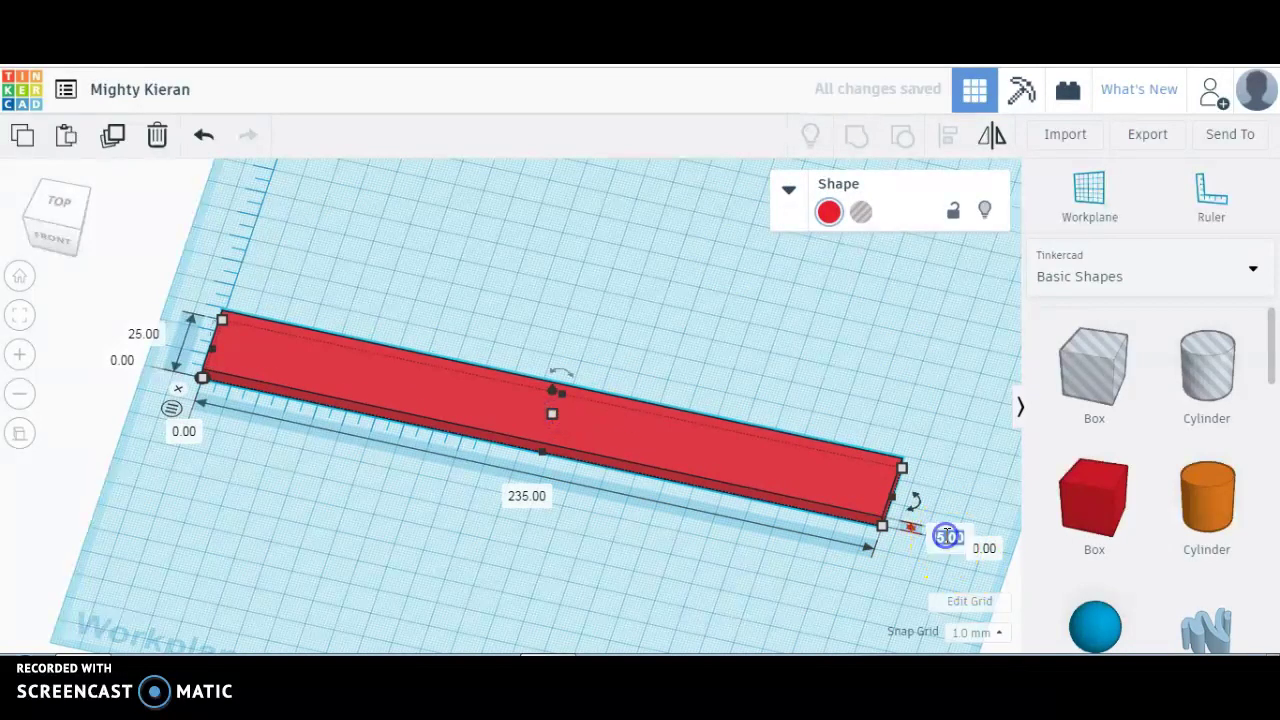
{"action": "type", "text": "4"}
{"action": "key", "text": "Return"}
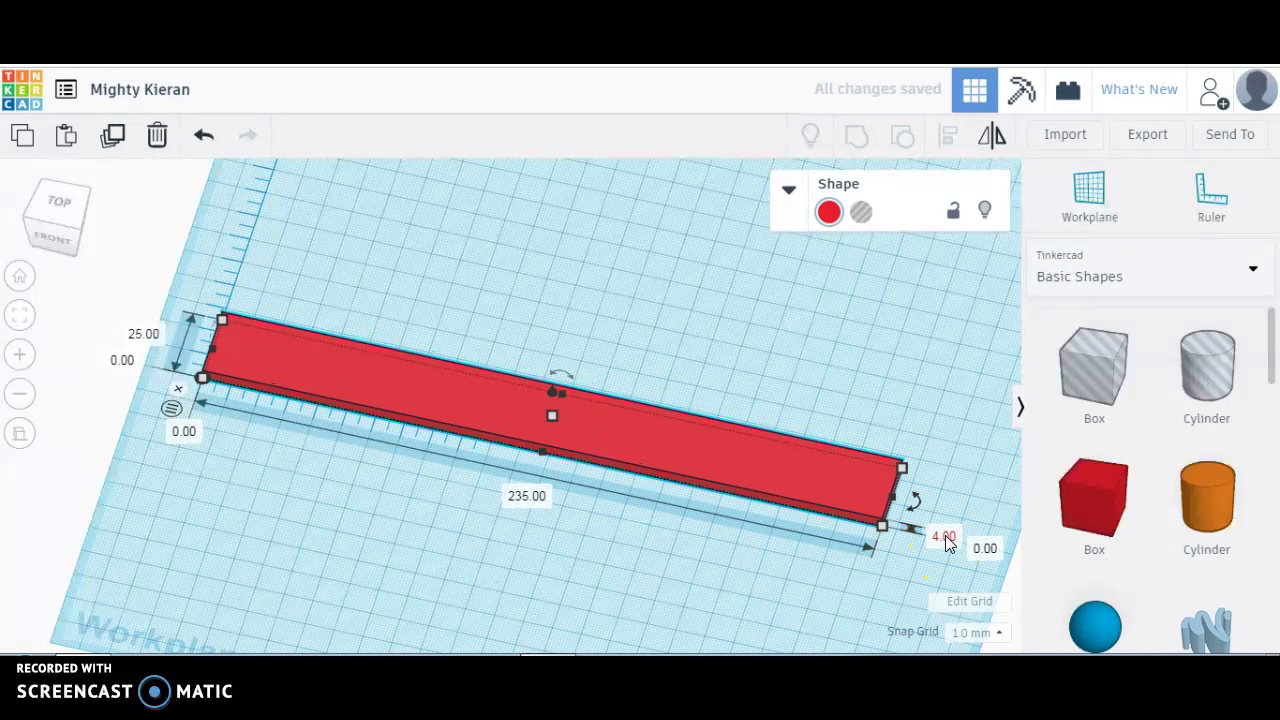
- In top view, place a cylinder hole beyond the bar's upper edge, about 118 mm across and 31 mm up from the ruler origin
{"action": "left_click", "coordinate": [58, 204]}
{"action": "left_click_drag", "start_coordinate": [1194, 366], "coordinate": [380, 303]}
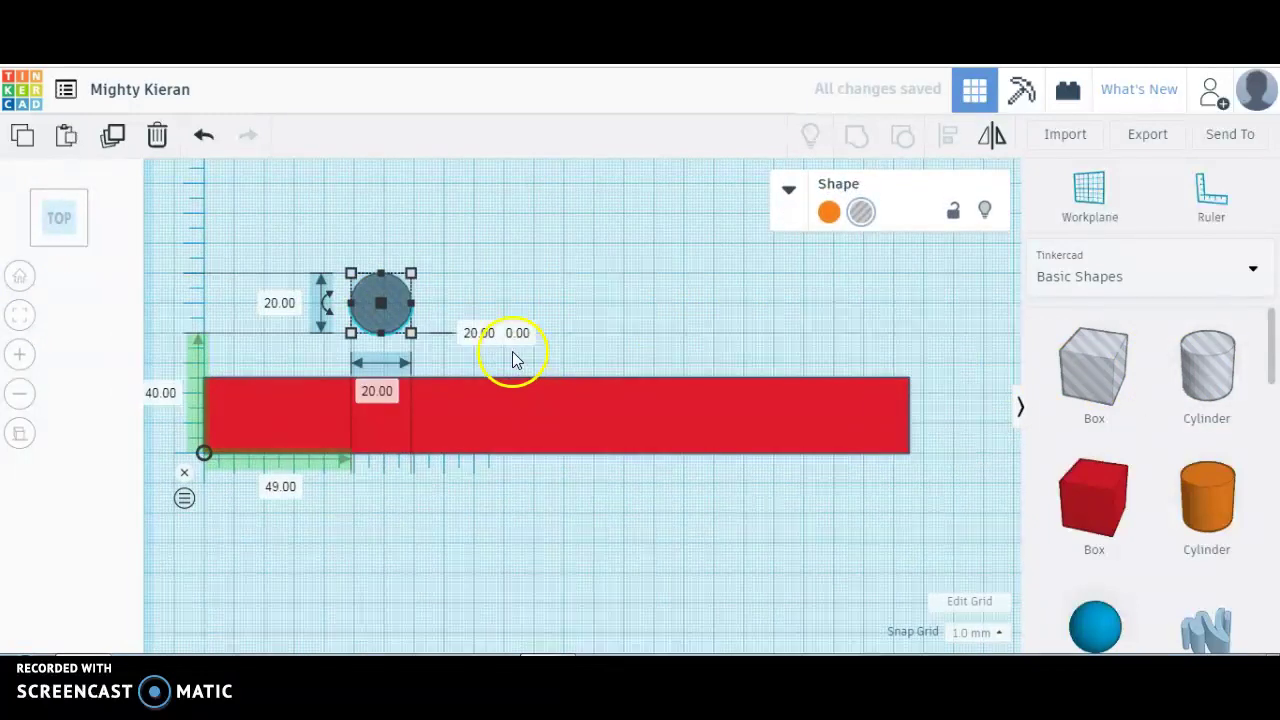
{"action": "left_click", "coordinate": [788, 190]}
{"action": "left_click_drag", "start_coordinate": [398, 297], "coordinate": [601, 327]}
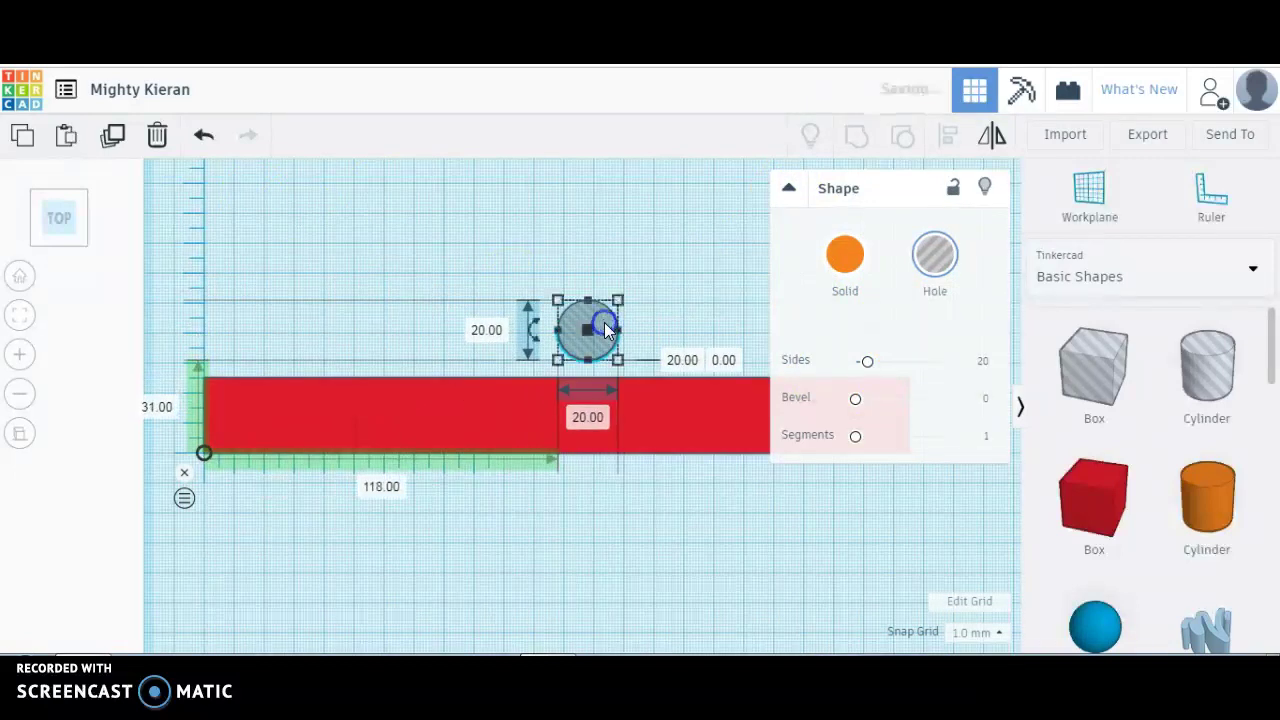
- Set the cylinder hole's number of sides to 64 for a smoother circle, and deselect it
{"action": "left_click", "coordinate": [594, 303]}
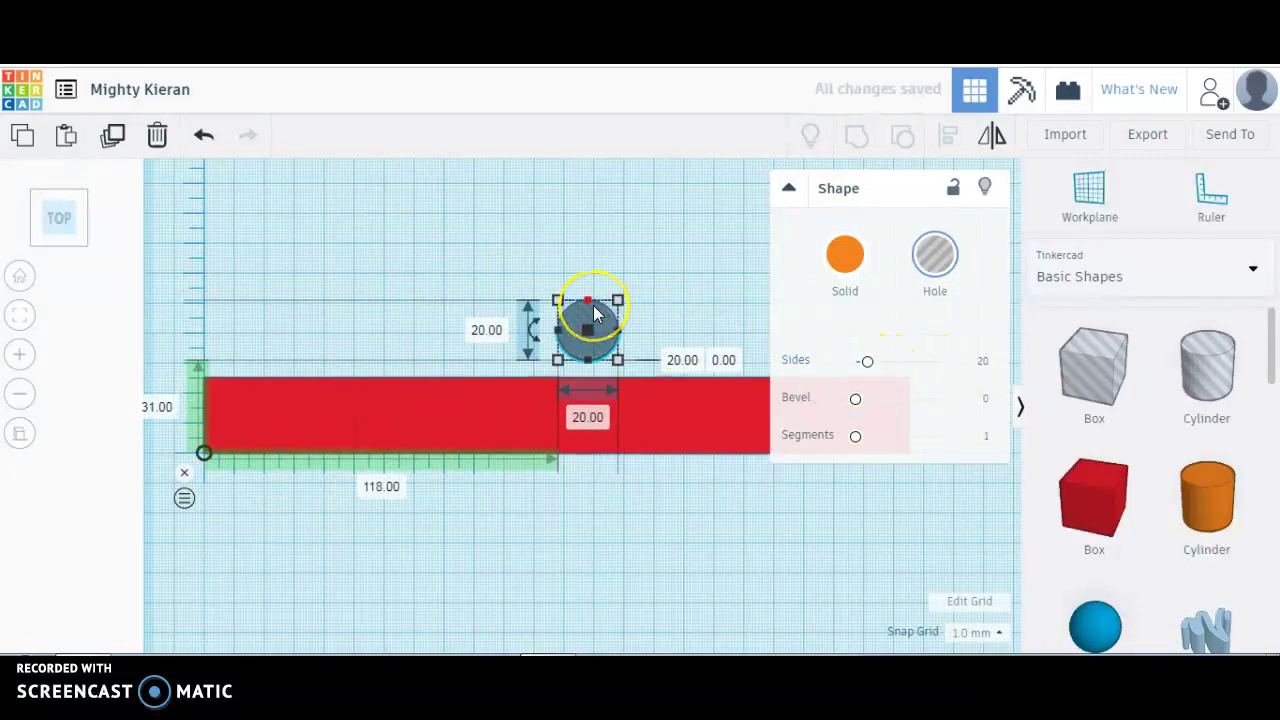
{"action": "scroll", "coordinate": [593, 305], "scroll_direction": "up", "scroll_amount": 3}
{"action": "left_click_drag", "start_coordinate": [677, 231], "coordinate": [672, 236]}
{"action": "middle_click_drag", "start_coordinate": [672, 236], "coordinate": [512, 335]}
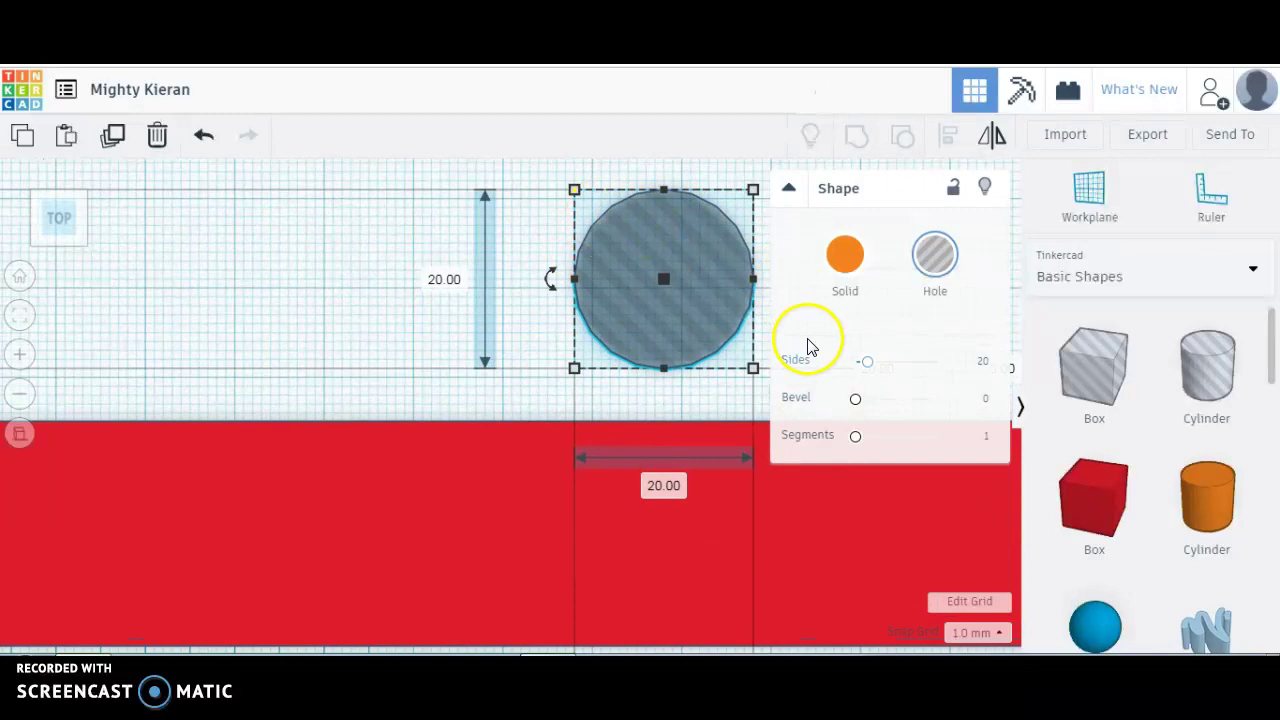
{"action": "left_click_drag", "start_coordinate": [867, 362], "coordinate": [957, 373]}
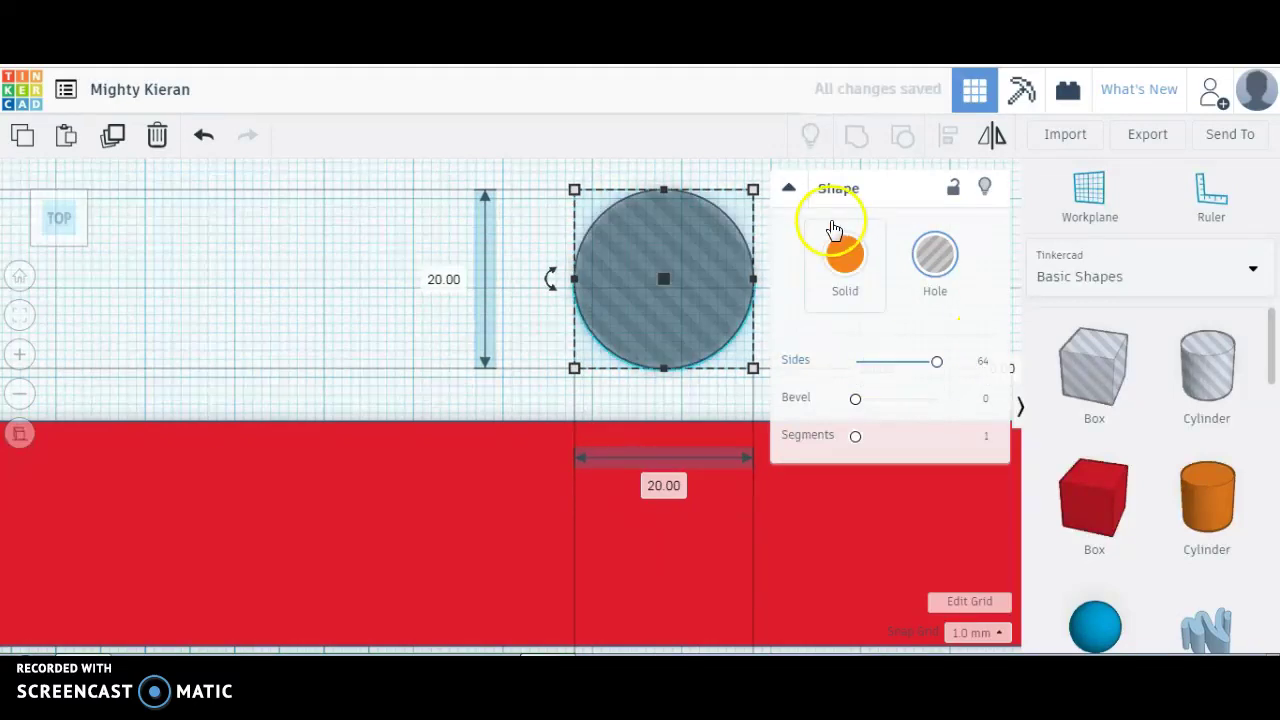
{"action": "left_click", "coordinate": [234, 310]}
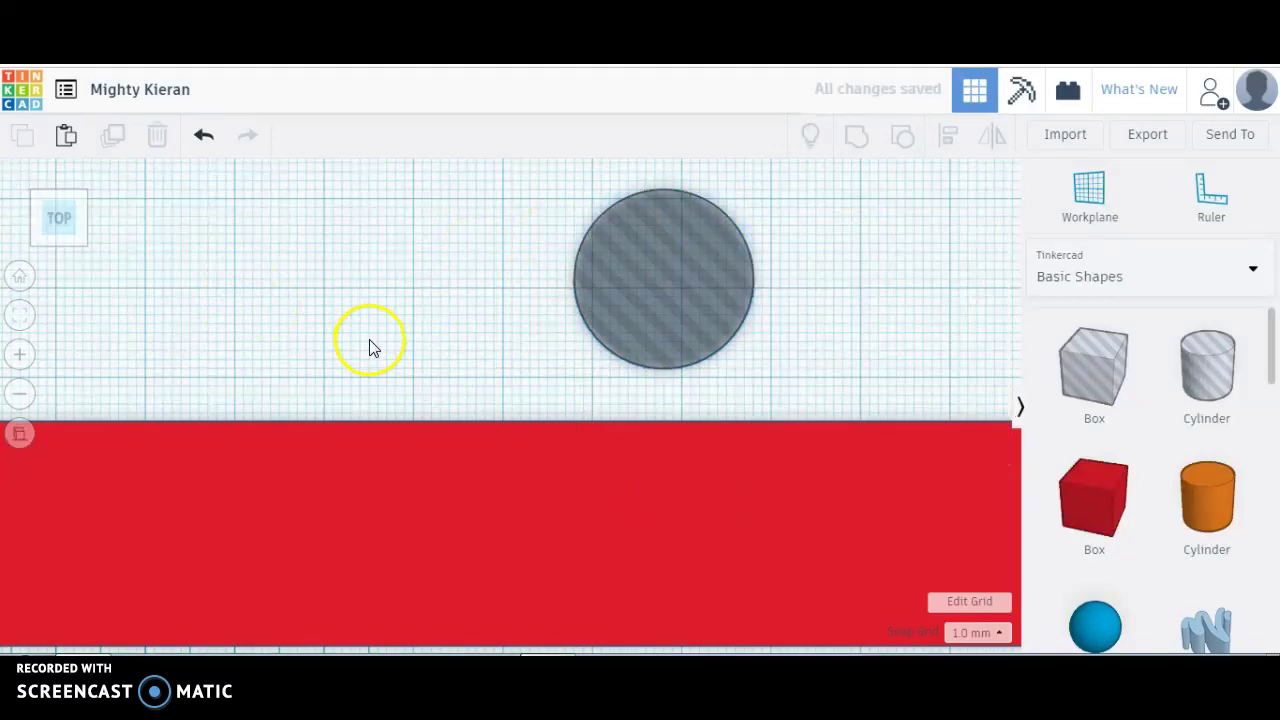
{"action": "scroll", "coordinate": [595, 324], "scroll_direction": "down", "scroll_amount": 2}
- Select the cylinder hole and check the working drawing and the Ball Toss fabrication instructions for the required drill bit sizes
{"action": "left_click", "coordinate": [610, 324]}
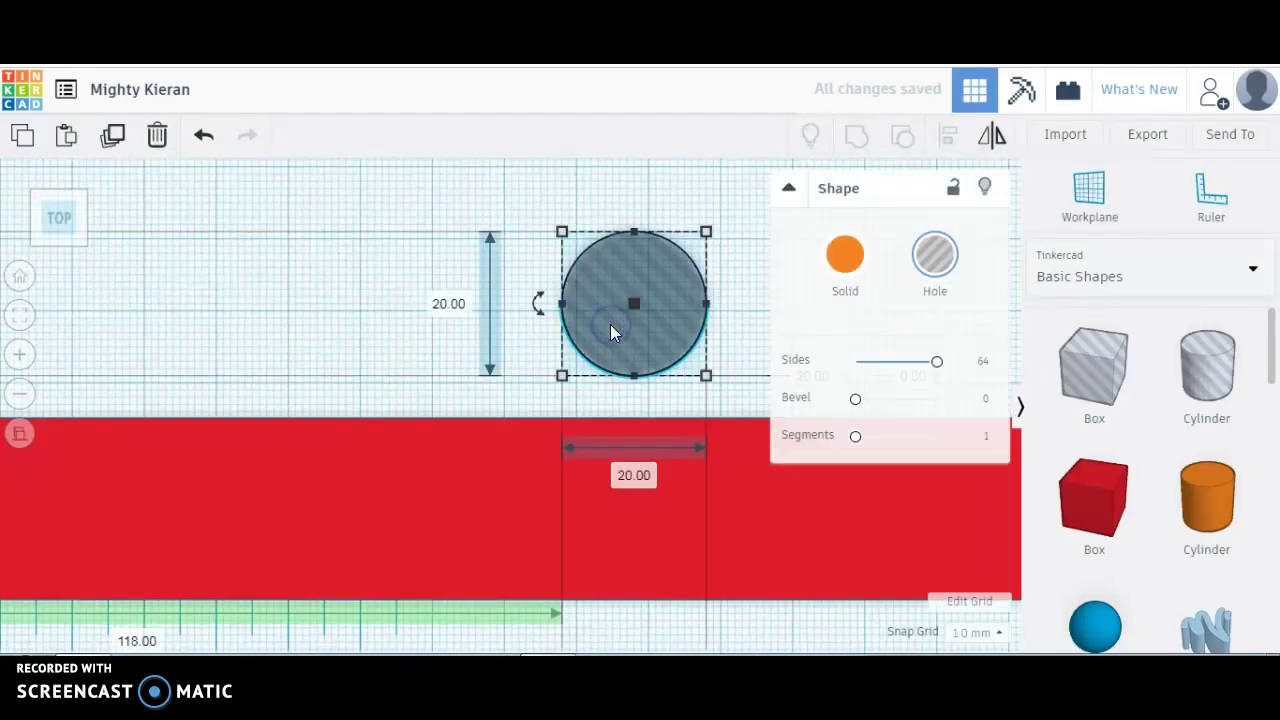
{"action": "left_click", "coordinate": [456, 305]}
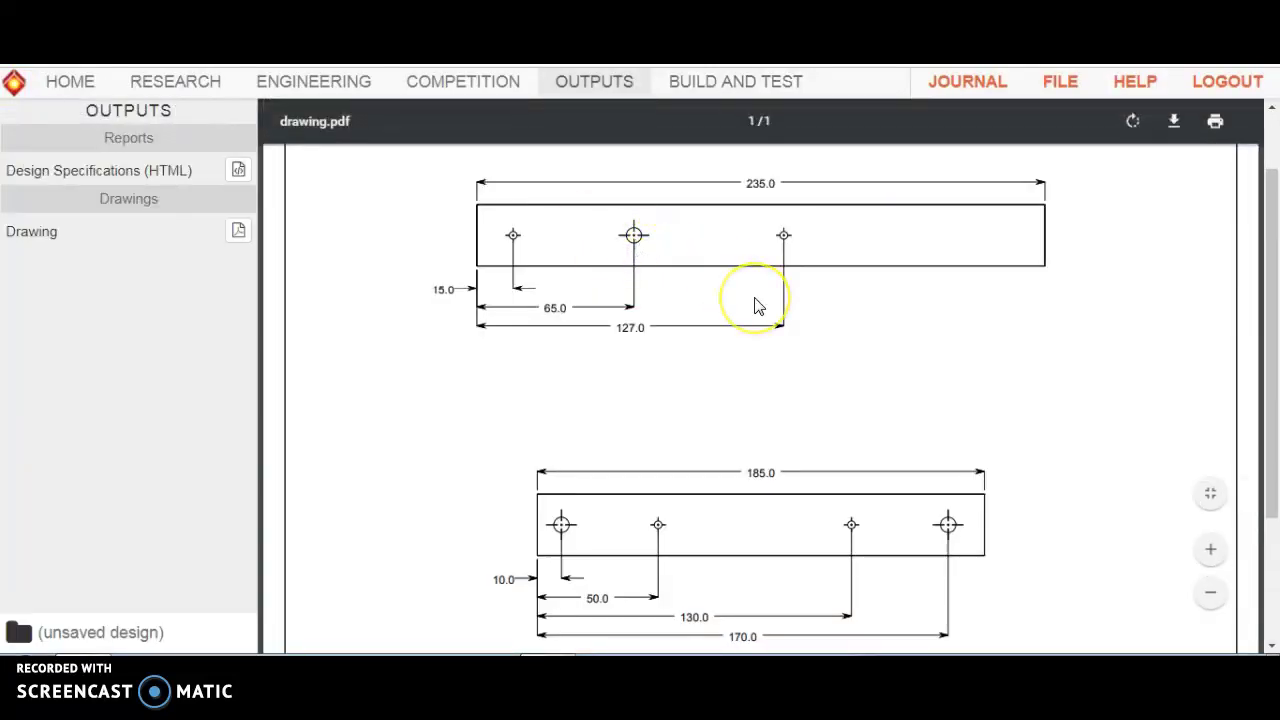
{"action": "scroll", "coordinate": [754, 305], "scroll_direction": "down", "scroll_amount": 3}
{"action": "scroll", "coordinate": [754, 305], "scroll_direction": "up", "scroll_amount": 3}
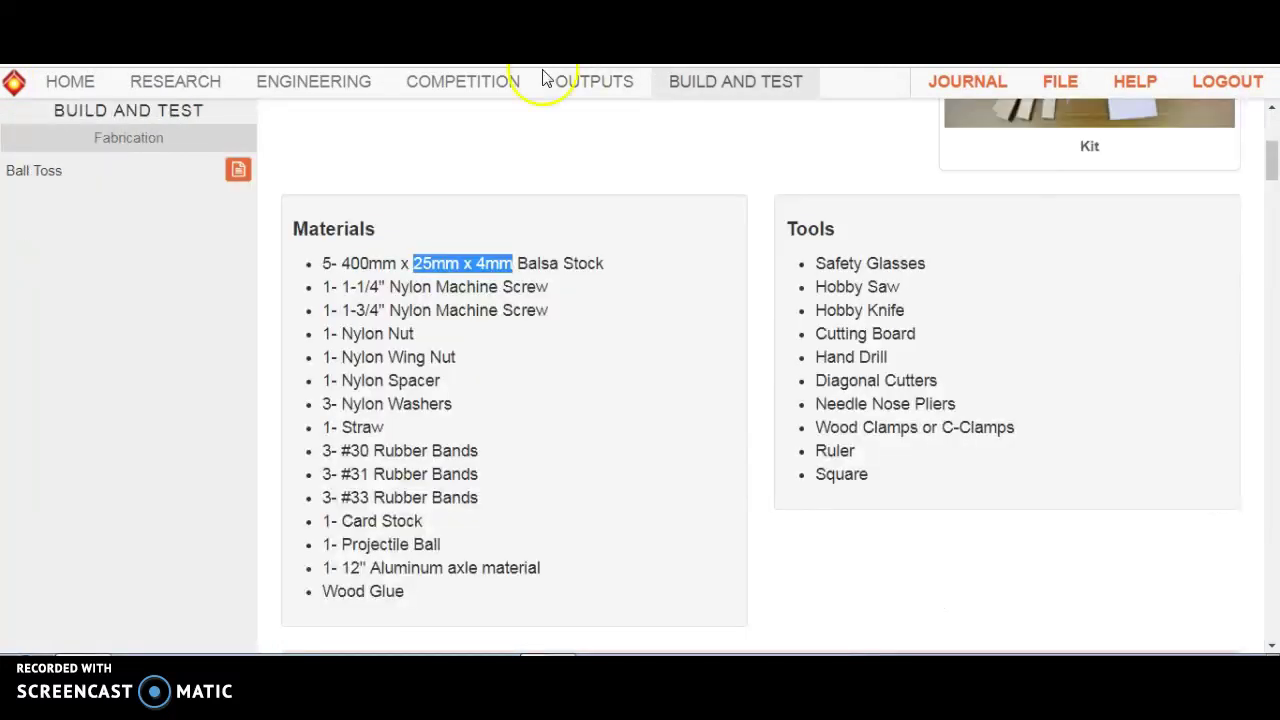
{"action": "scroll", "coordinate": [573, 250], "scroll_direction": "down", "scroll_amount": 9}
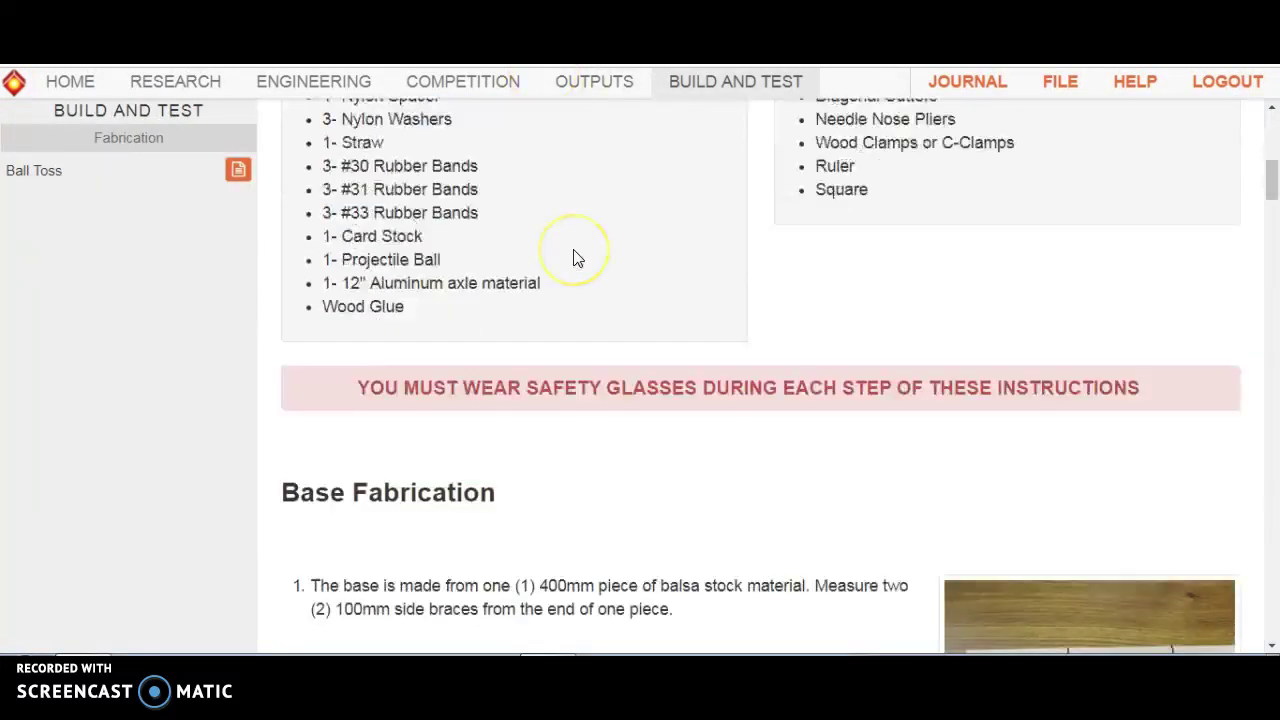
{"action": "scroll", "coordinate": [573, 250], "scroll_direction": "down", "scroll_amount": 4}
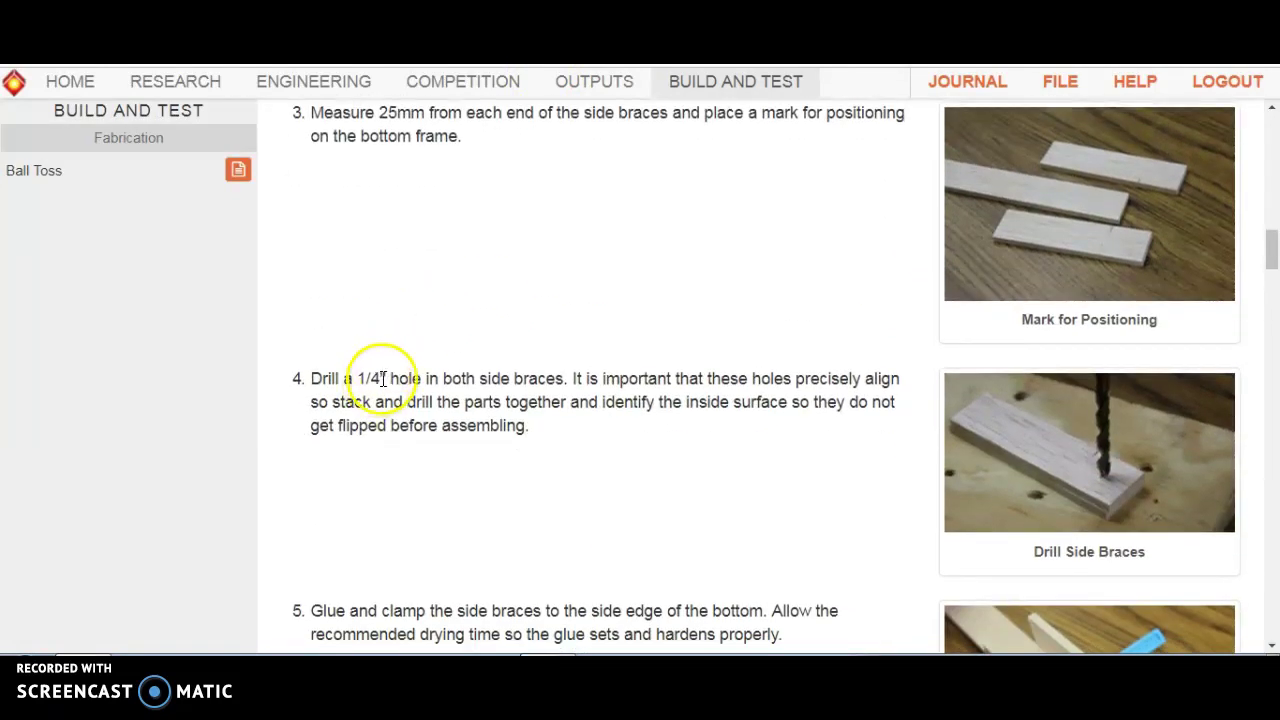
{"action": "middle_click", "coordinate": [630, 400]}
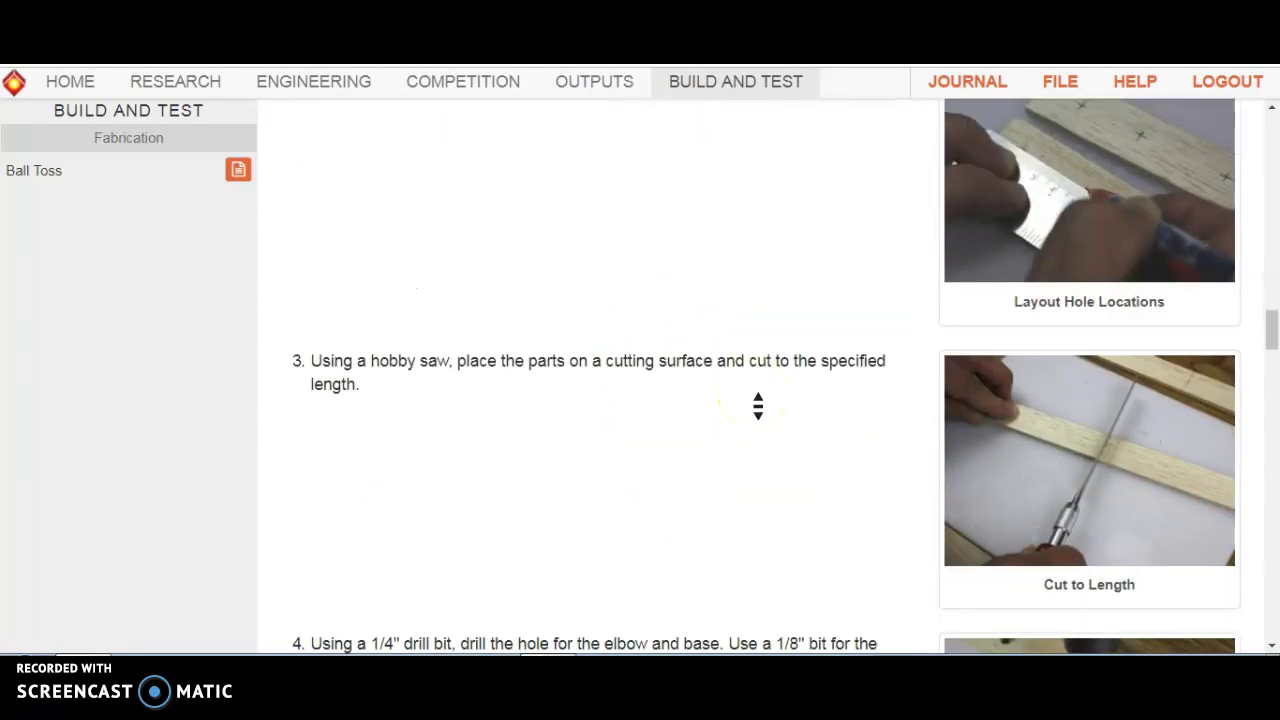
{"action": "left_click", "coordinate": [797, 514]}
{"action": "left_click_drag", "start_coordinate": [777, 529], "coordinate": [826, 529]}
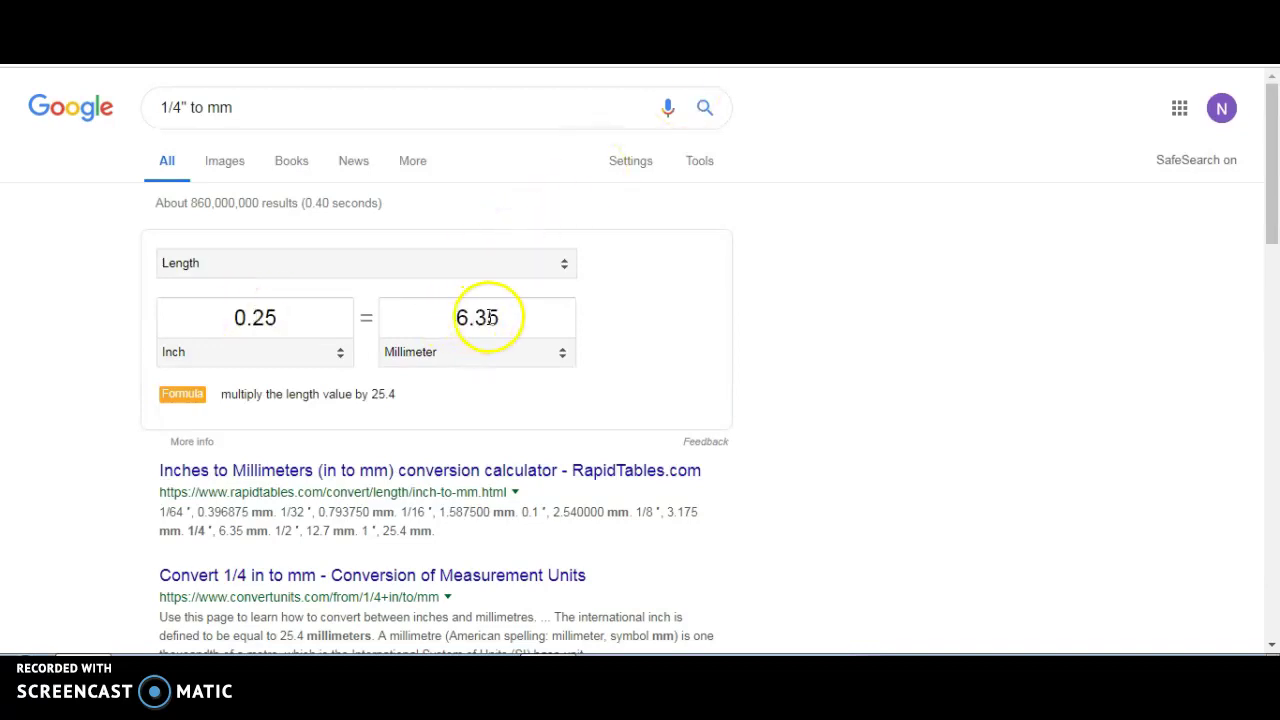
- Look up the conversion of 1/4" to mm on Google and highlight the millimetre value
{"action": "left_click_drag", "start_coordinate": [455, 316], "coordinate": [497, 315]}
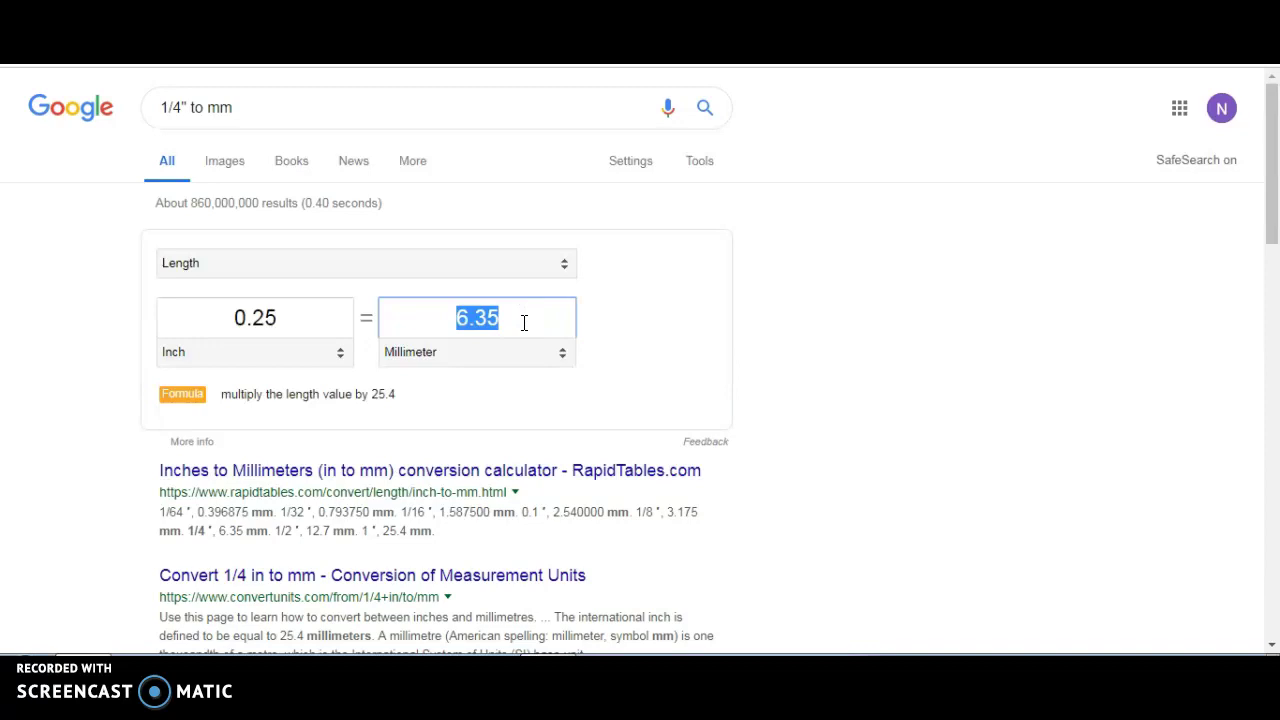
{"action": "left_click", "coordinate": [476, 316]}
{"action": "double_click", "coordinate": [498, 315]}
{"action": "mouse_move", "coordinate": [498, 315]}
{"action": "left_mouse_down"}
{"action": "mouse_move", "coordinate": [458, 316]}
{"action": "mouse_move", "coordinate": [522, 316]}
{"action": "mouse_move", "coordinate": [484, 318]}
{"action": "left_mouse_up"}
{"action": "left_click", "coordinate": [506, 318]}
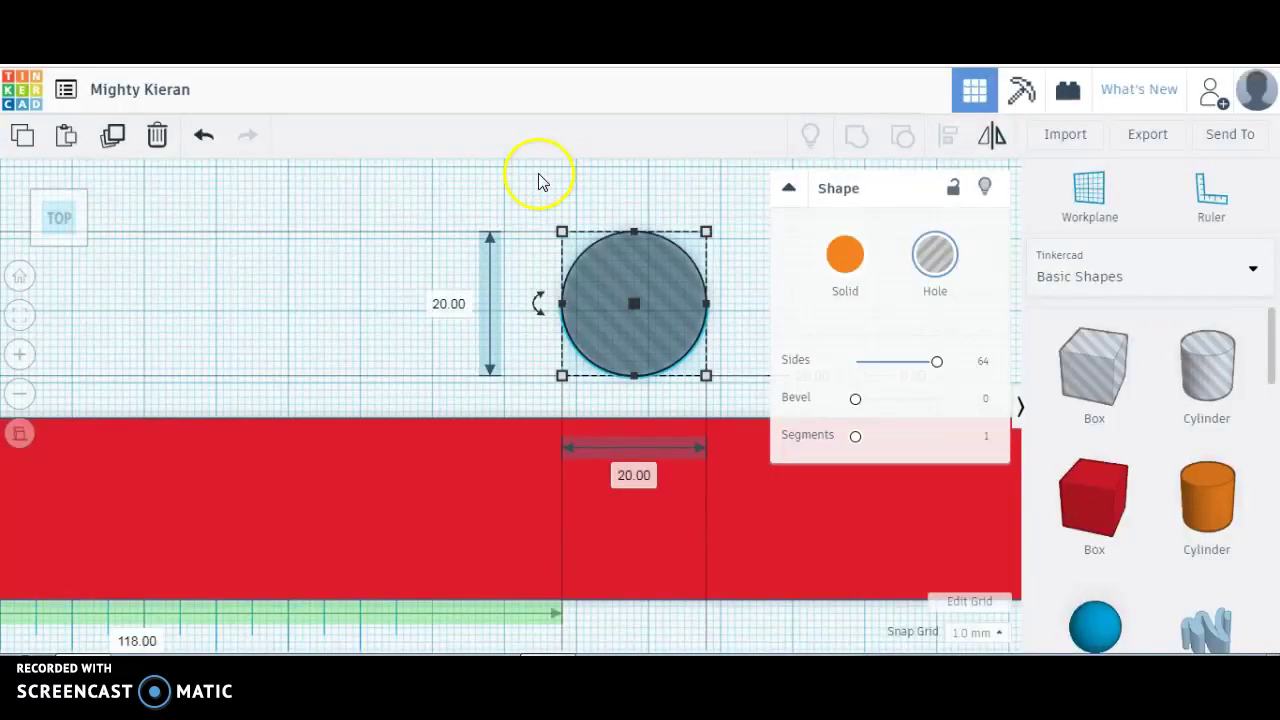
- Set the cylinder hole's length and width to 6.5 mm each
{"action": "left_click", "coordinate": [450, 303]}
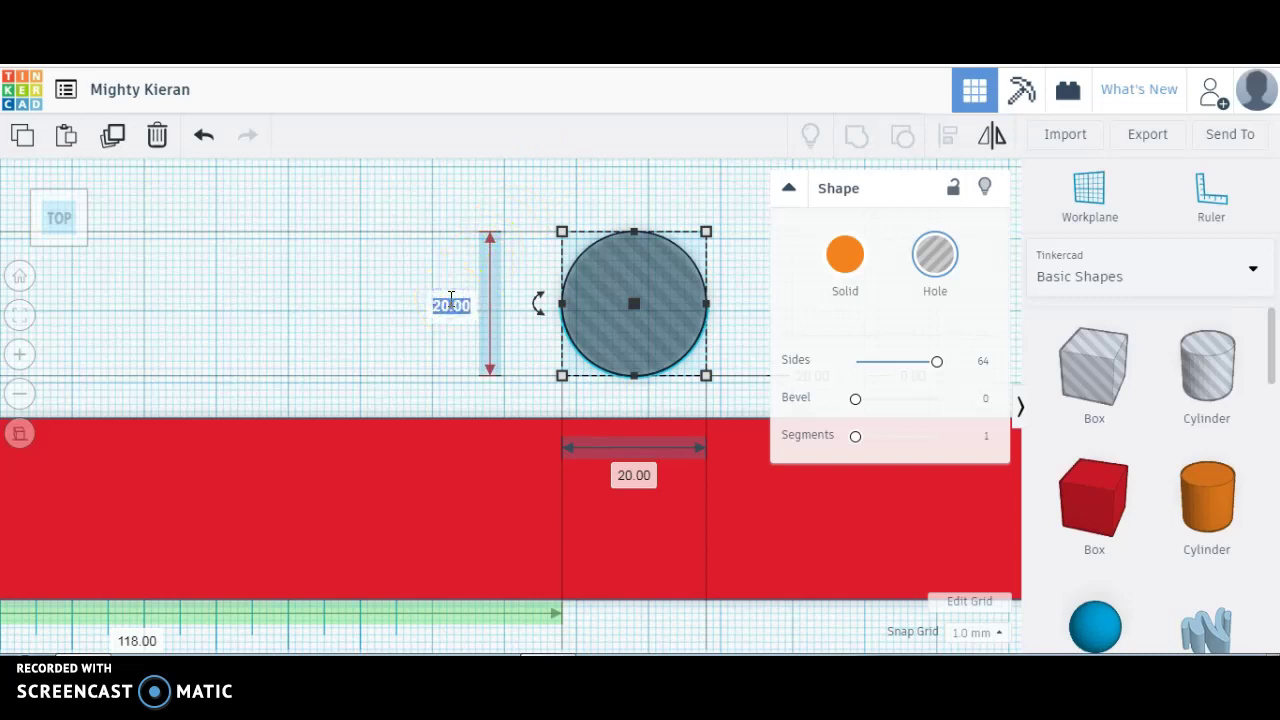
{"action": "left_click", "coordinate": [643, 487]}
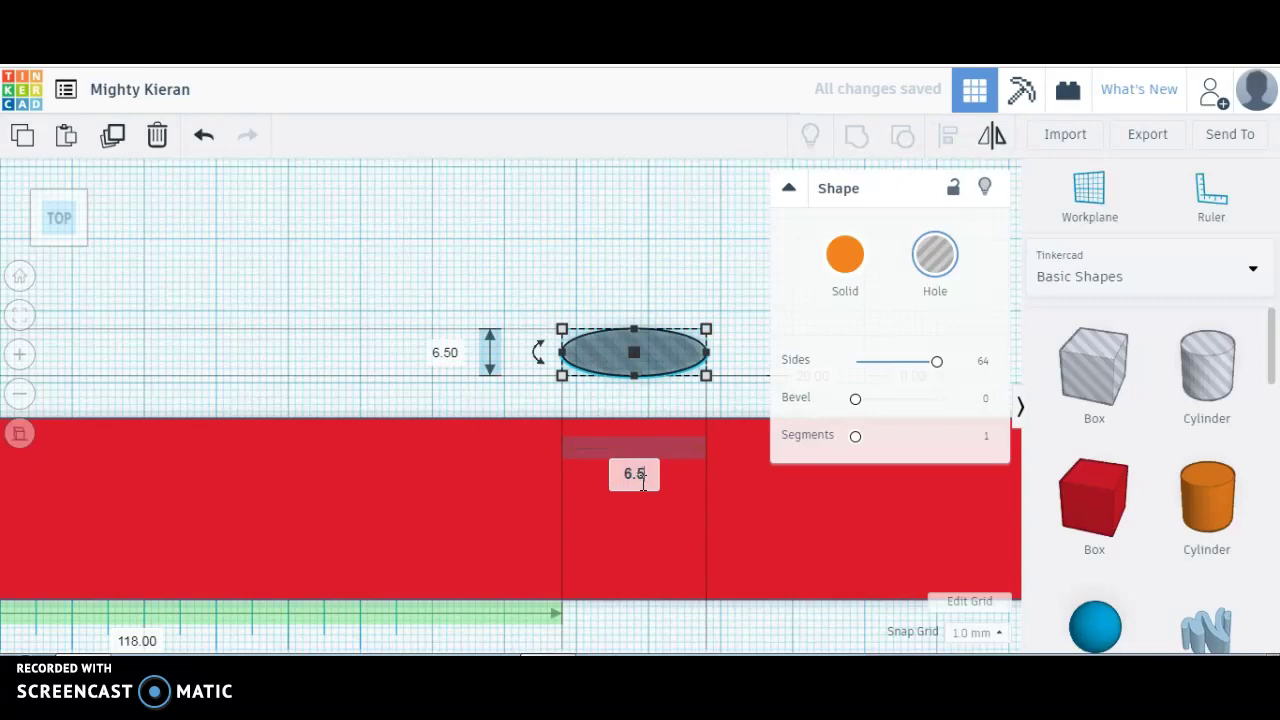
{"action": "key", "text": "Return"}
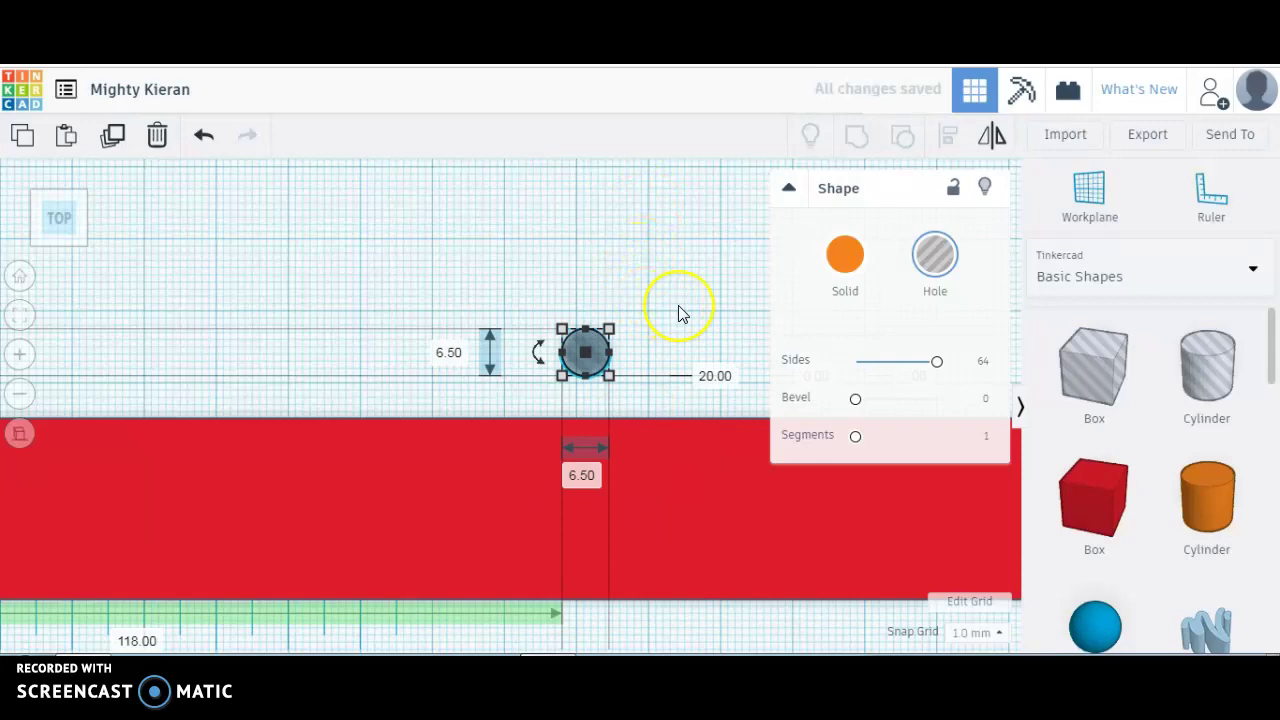
{"action": "scroll", "coordinate": [678, 308], "scroll_direction": "down", "scroll_amount": 5}
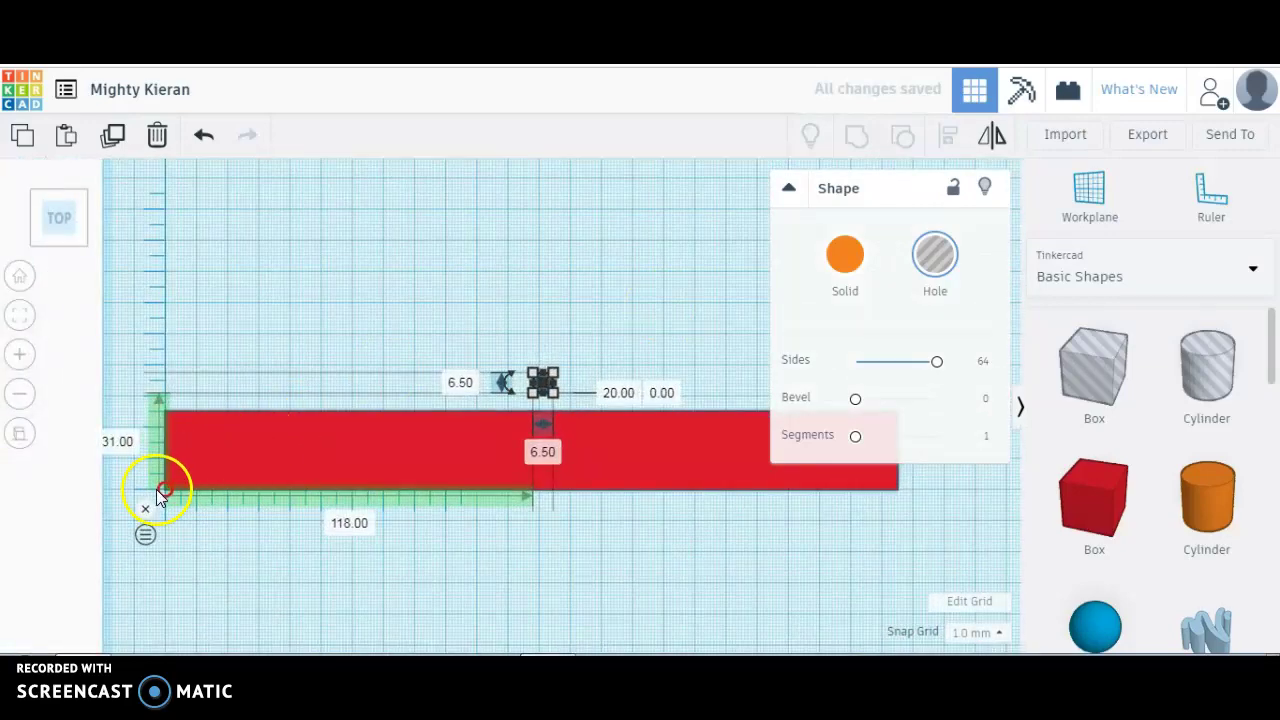
- Reselect the 6.5 mm cylinder hole and switch the ruler to measure from the shape's midpoint
{"action": "left_click", "coordinate": [537, 355]}
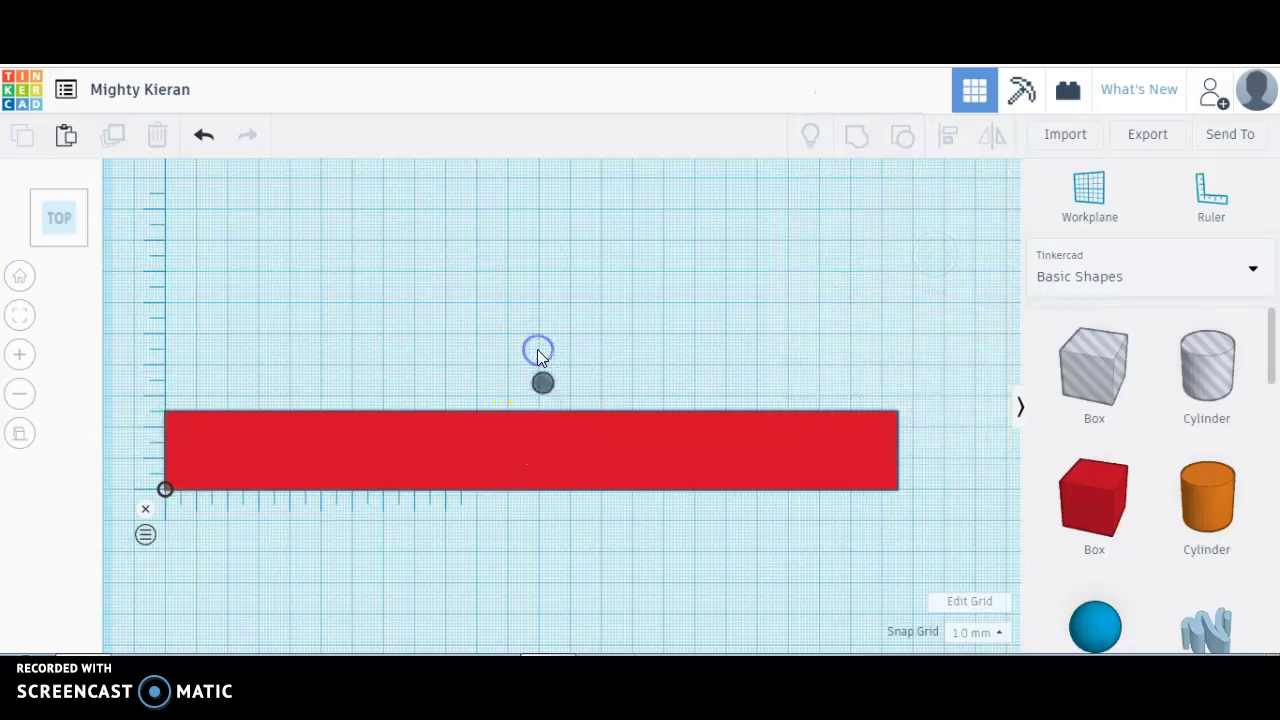
{"action": "left_click", "coordinate": [542, 385]}
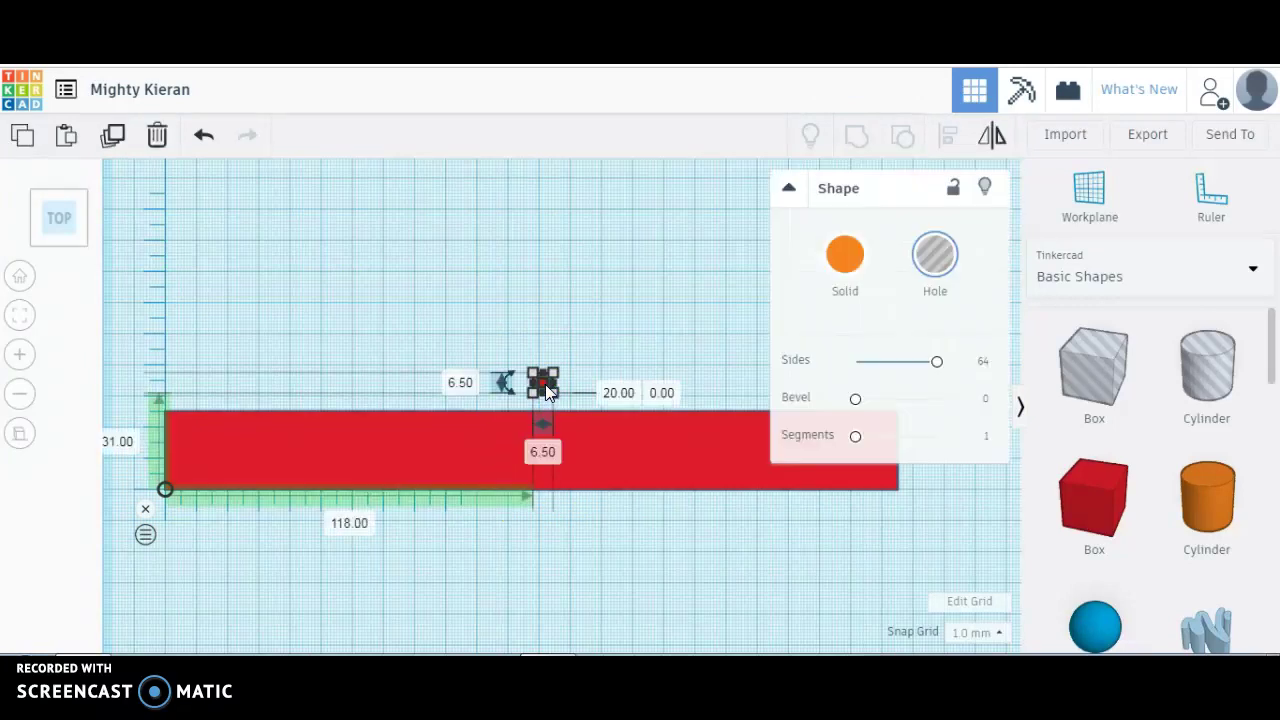
{"action": "left_click", "coordinate": [146, 536]}
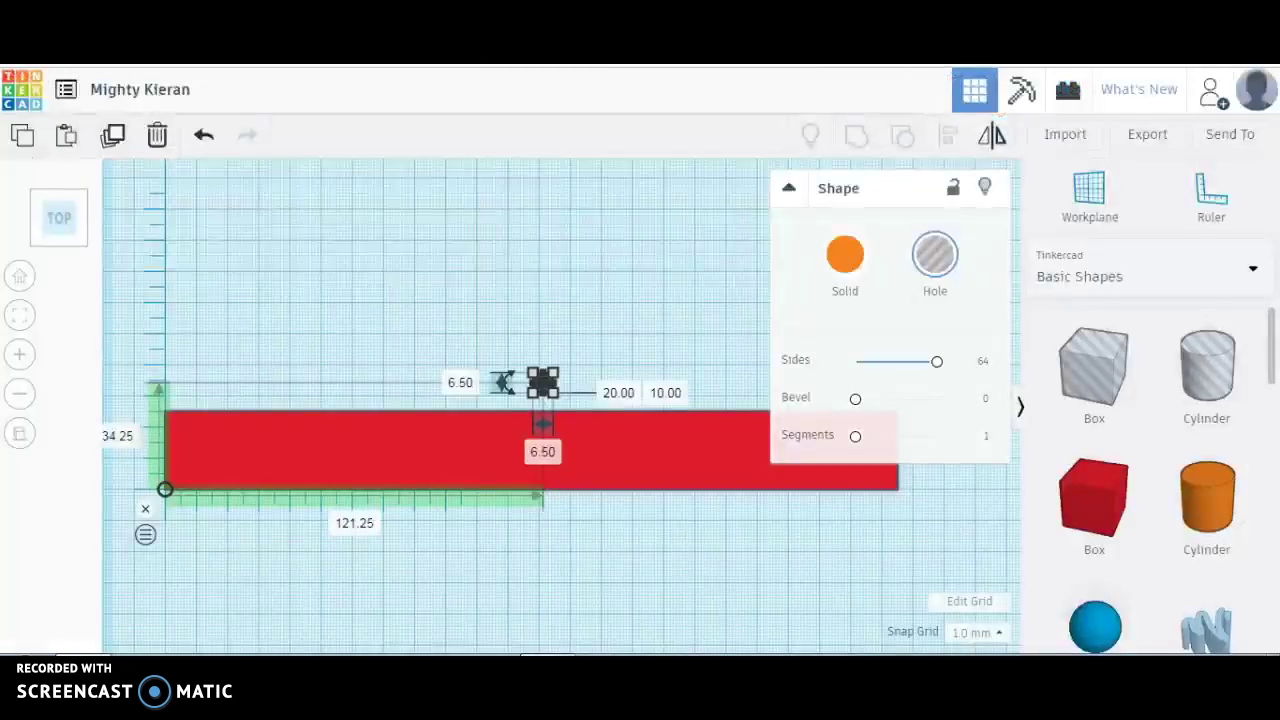
- Position the hole's centre on the bar at 65 mm across and 12.5 mm up from the ruler origin, and deselect it
{"action": "left_click", "coordinate": [350, 525]}
{"action": "type", "text": "65"}
{"action": "key", "text": "Return"}
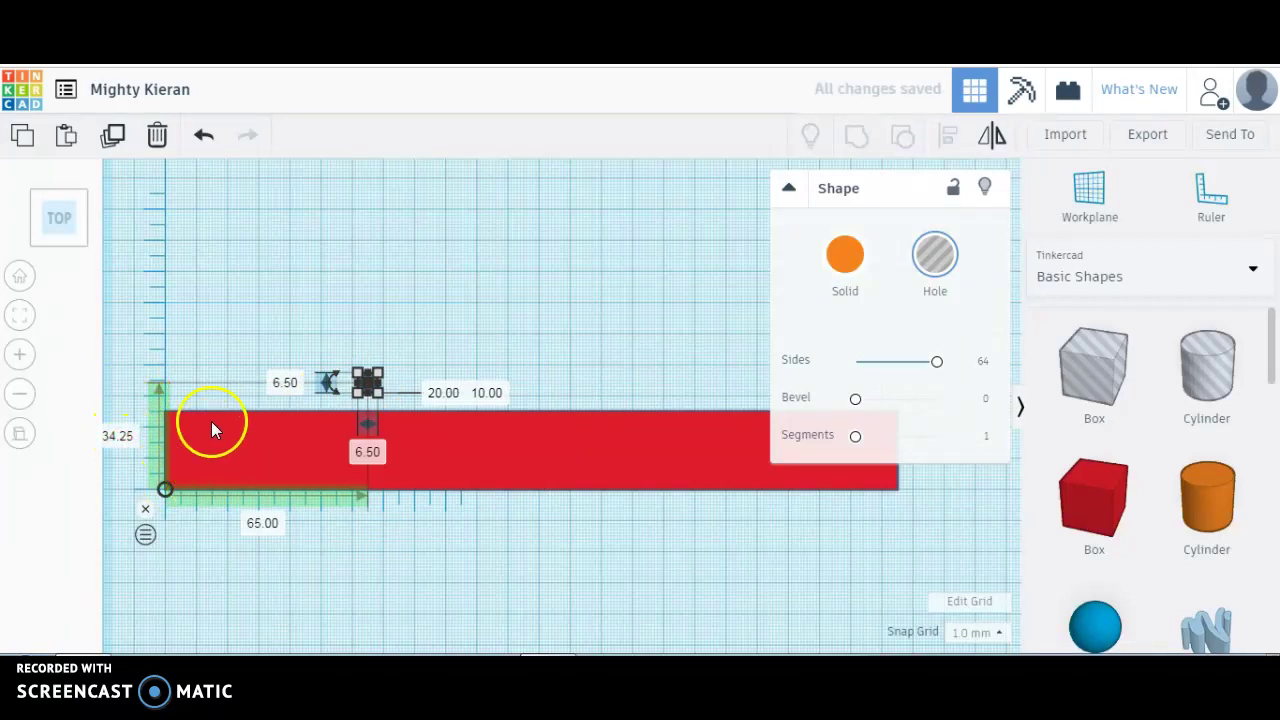
{"action": "left_click", "coordinate": [116, 435]}
{"action": "type", "text": "12"}
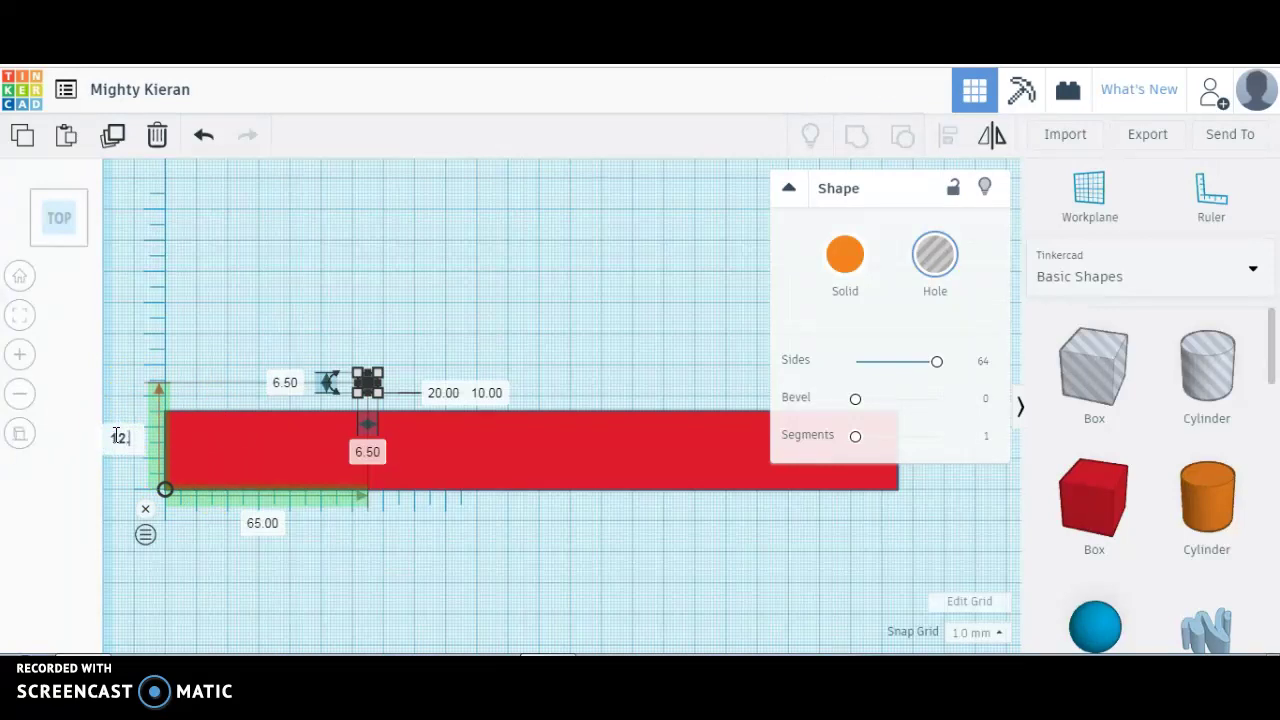
{"action": "type", "text": ".5"}
{"action": "key", "text": "Return"}
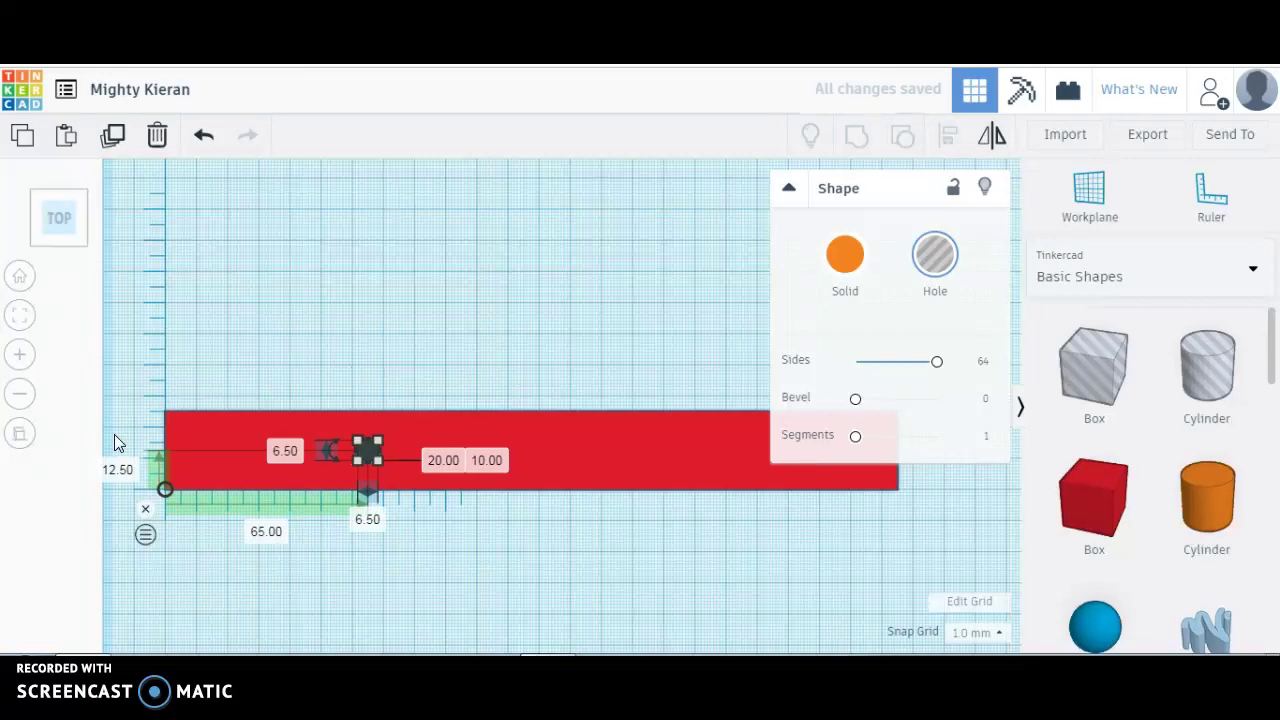
{"action": "left_click", "coordinate": [320, 360]}
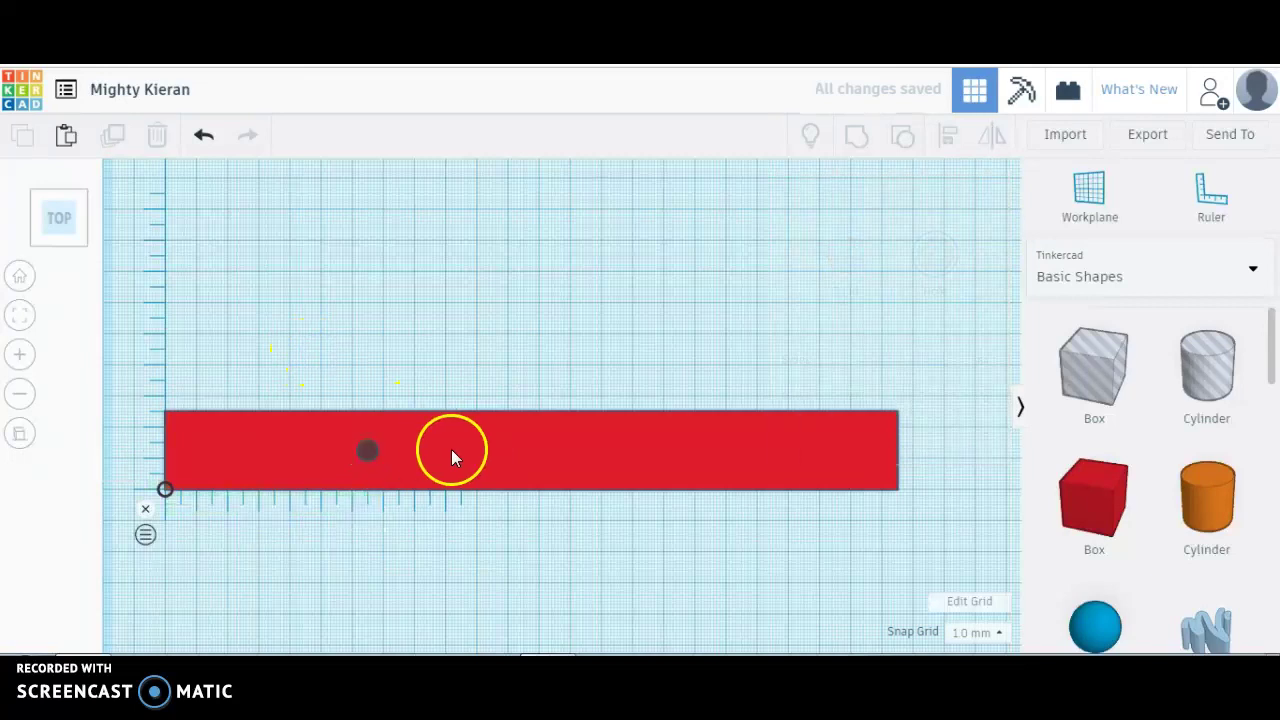
- Lower the cylinder hole to a centre height of 2 mm so it passes fully through the bar
{"action": "right_click_drag", "start_coordinate": [500, 512], "coordinate": [473, 414]}
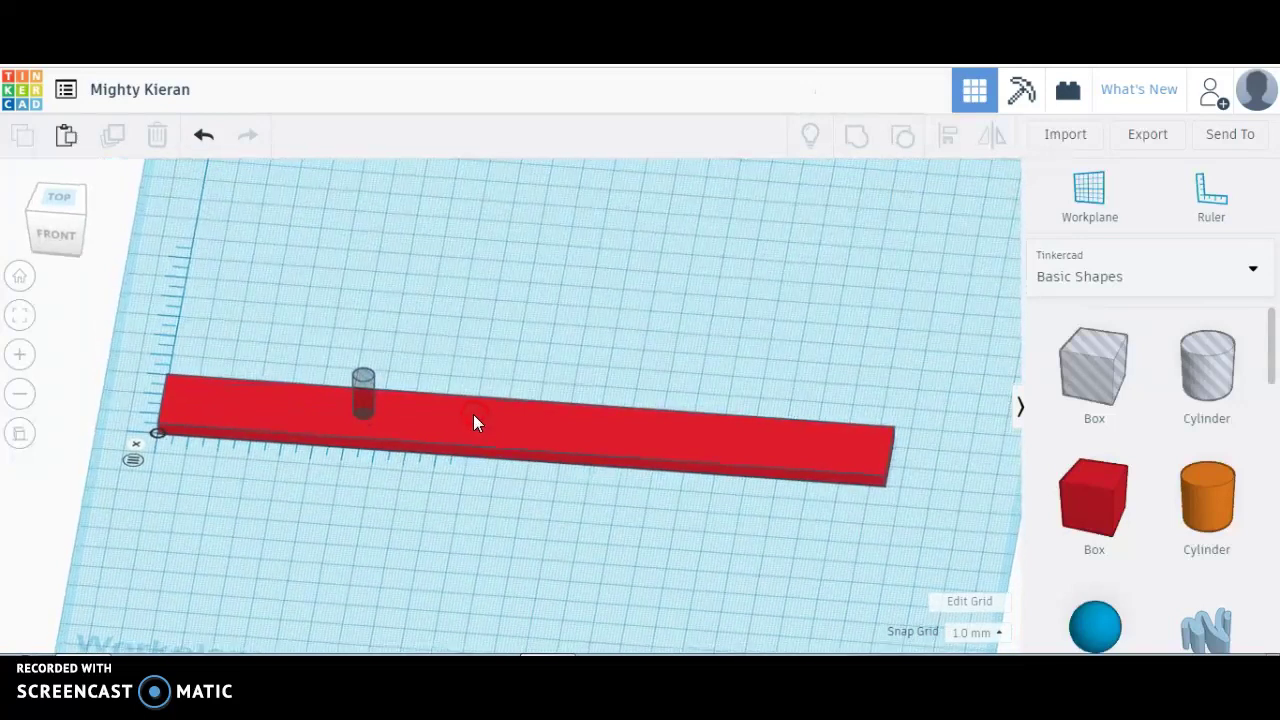
{"action": "left_click", "coordinate": [366, 392]}
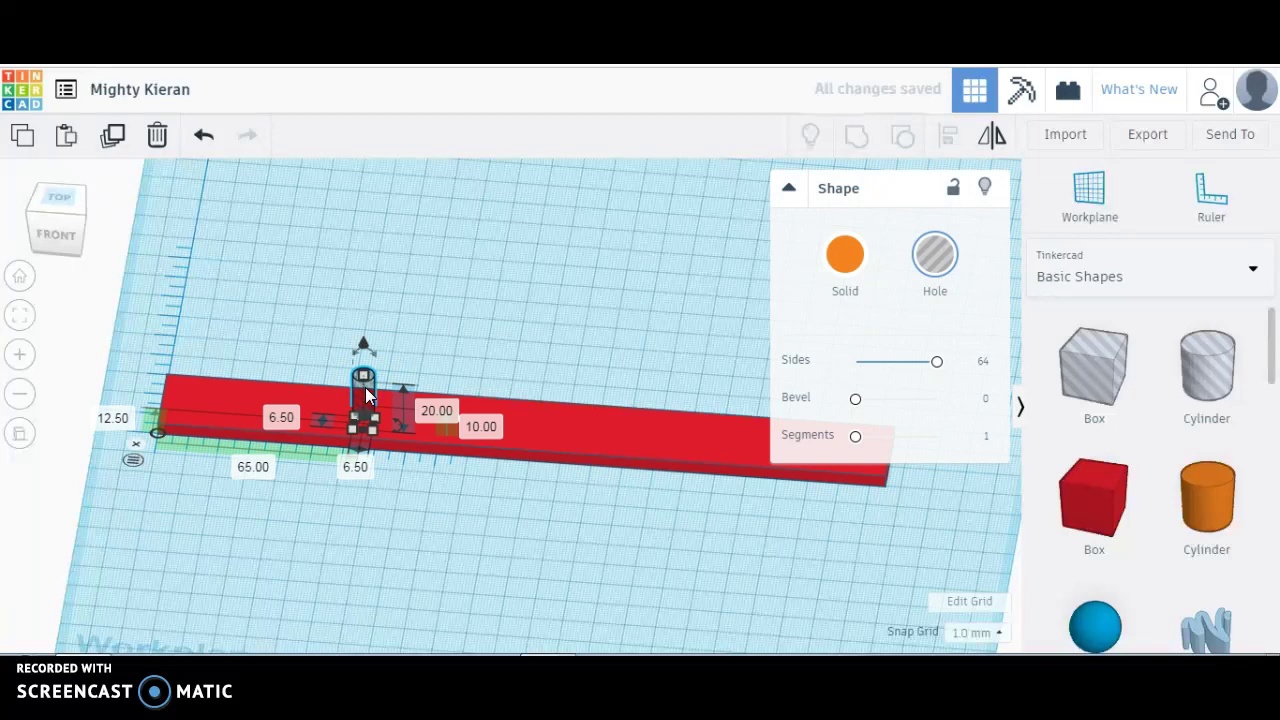
{"action": "left_click_drag", "start_coordinate": [364, 342], "coordinate": [360, 363]}
{"action": "mouse_move", "coordinate": [394, 342]}
{"action": "right_mouse_down"}
{"action": "mouse_move", "coordinate": [385, 270]}
{"action": "mouse_move", "coordinate": [391, 320]}
{"action": "right_mouse_up"}
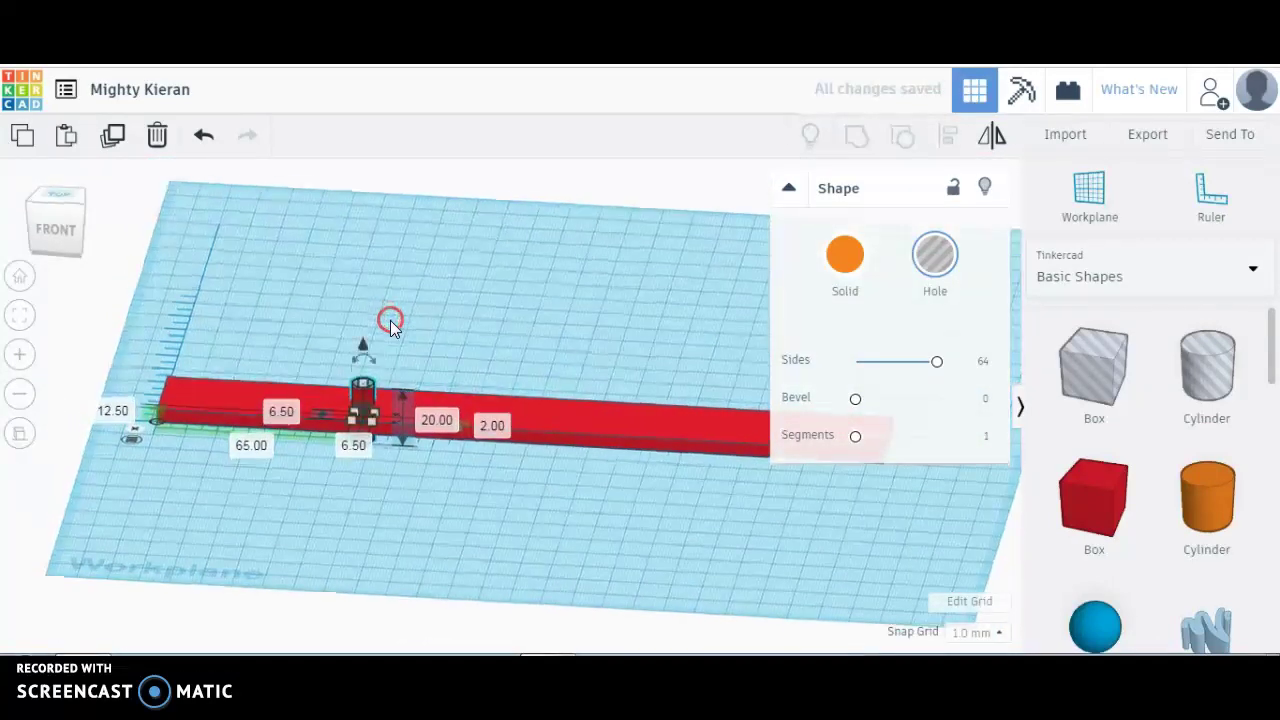
- Group the bar with the cylinder hole to cut the opening, and return to the top view
{"action": "left_click_drag", "start_coordinate": [450, 497], "coordinate": [313, 306]}
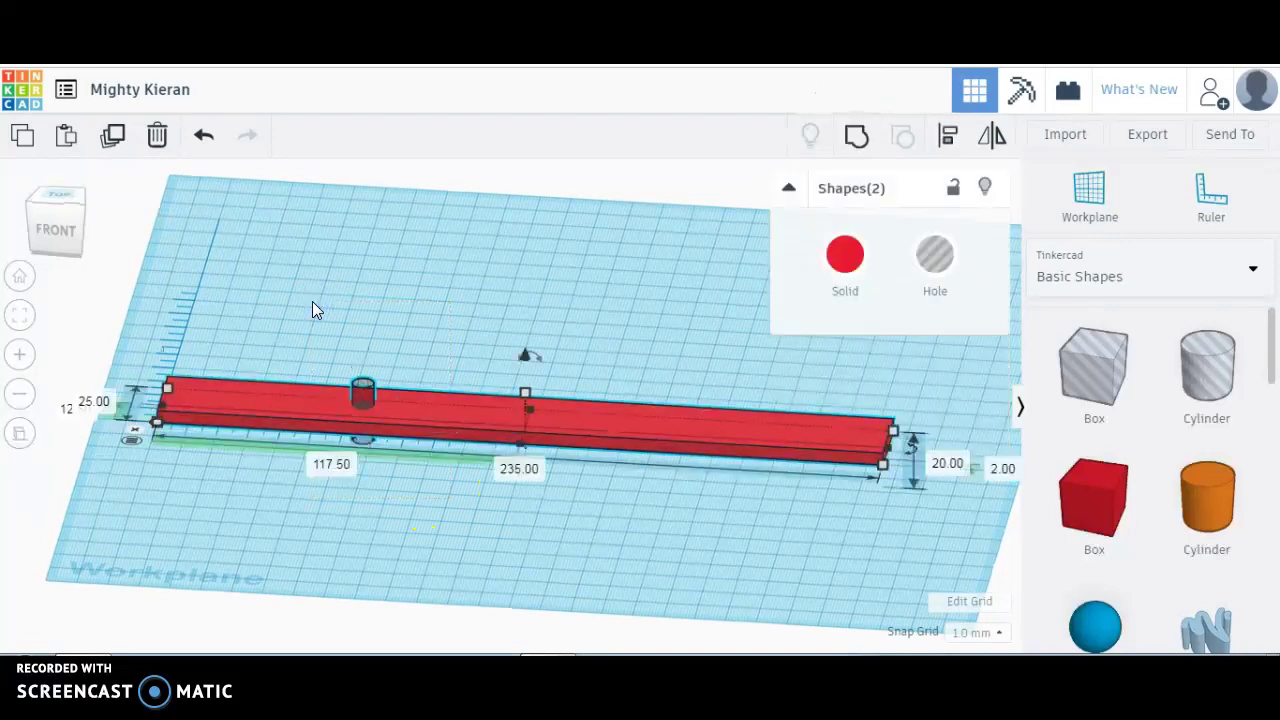
{"action": "left_click", "coordinate": [856, 141]}
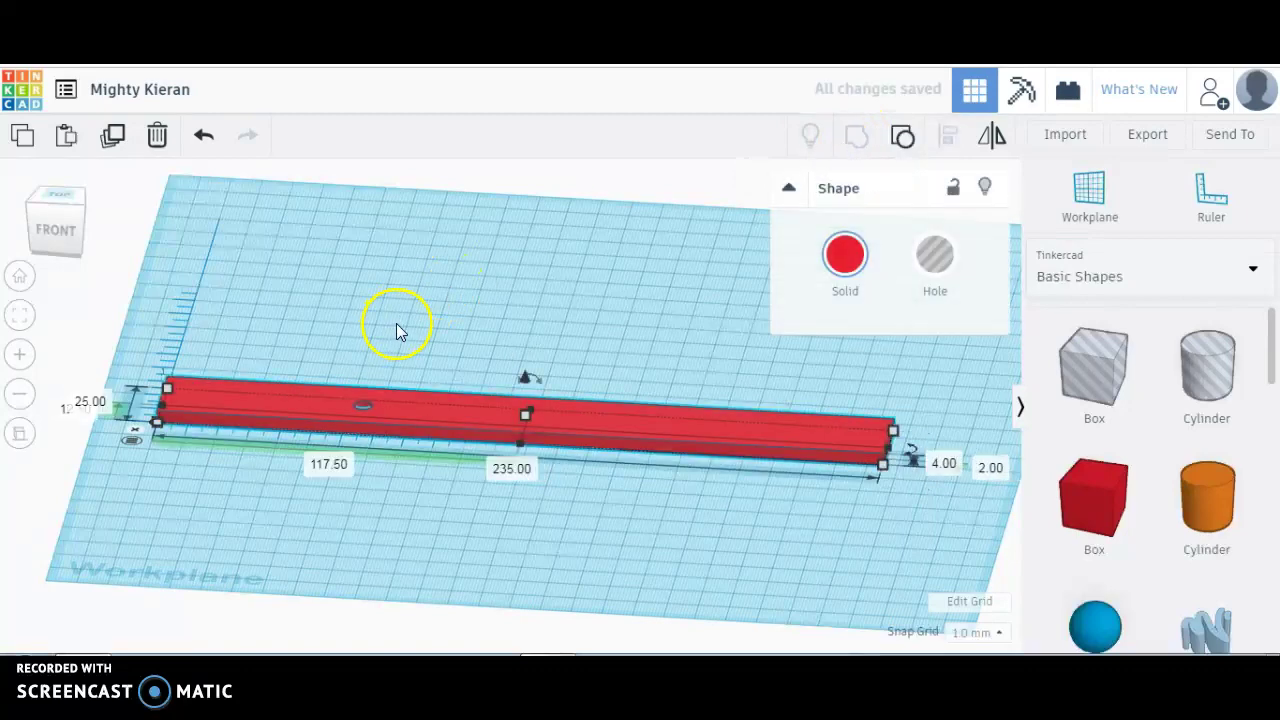
{"action": "right_click_drag", "start_coordinate": [405, 334], "coordinate": [430, 431]}
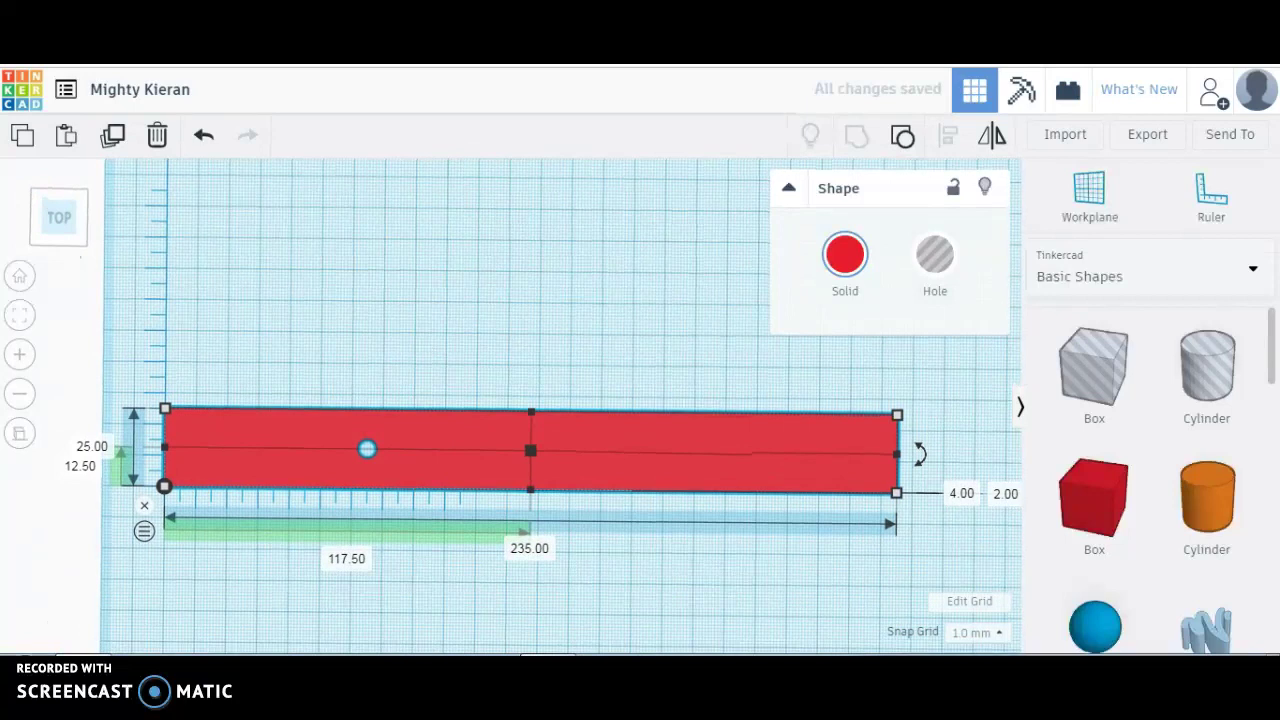
{"action": "left_click", "coordinate": [57, 214]}
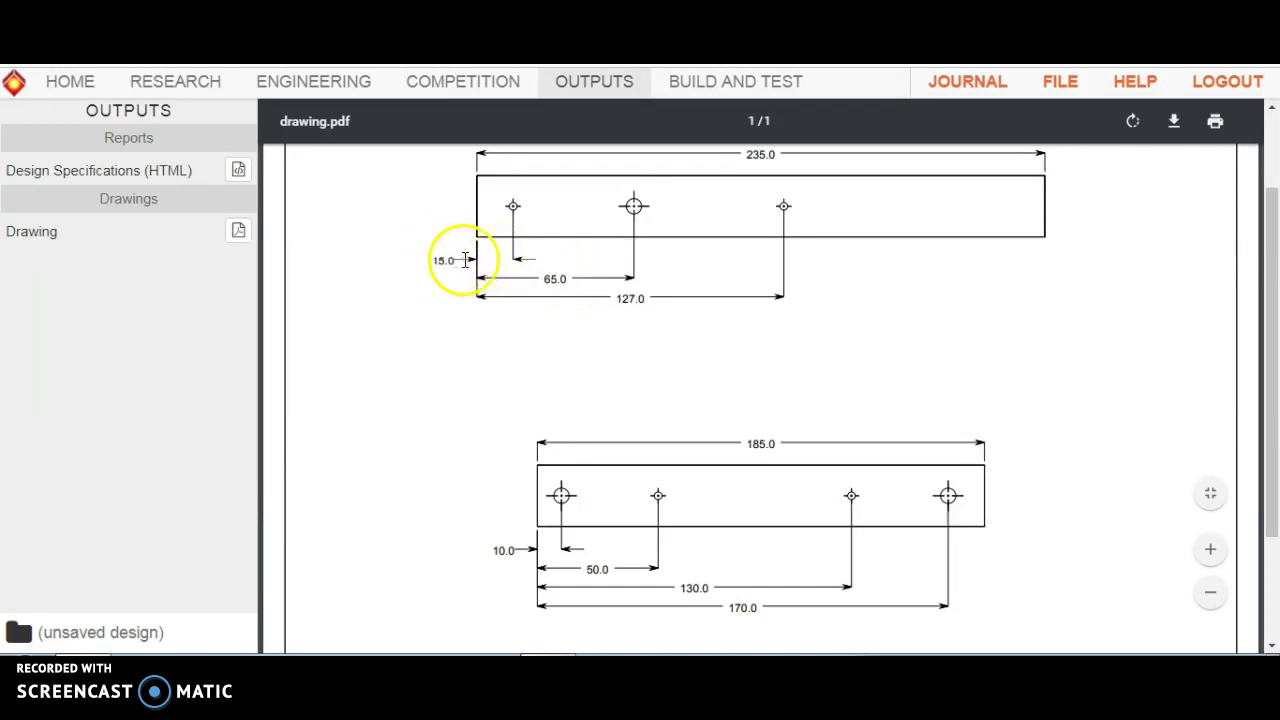
- Place a new 64-sided cylinder hole beyond the bar's upper edge, about 131 mm across and 56 mm up from the ruler origin
{"action": "key", "text": "alt+Tab"}
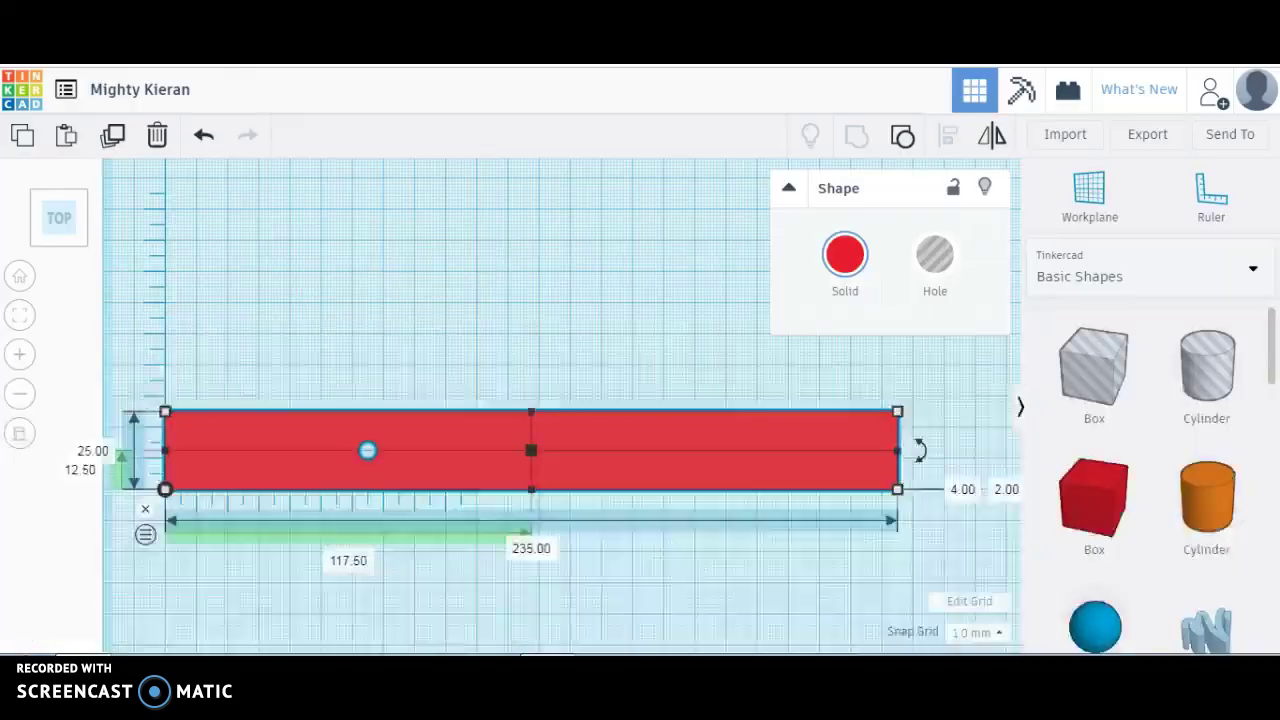
{"action": "mouse_move", "coordinate": [1207, 359]}
{"action": "left_mouse_down"}
{"action": "mouse_move", "coordinate": [699, 289]}
{"action": "mouse_move", "coordinate": [586, 300]}
{"action": "mouse_move", "coordinate": [573, 314]}
{"action": "left_mouse_up"}
{"action": "left_click_drag", "start_coordinate": [866, 361], "coordinate": [1005, 362]}
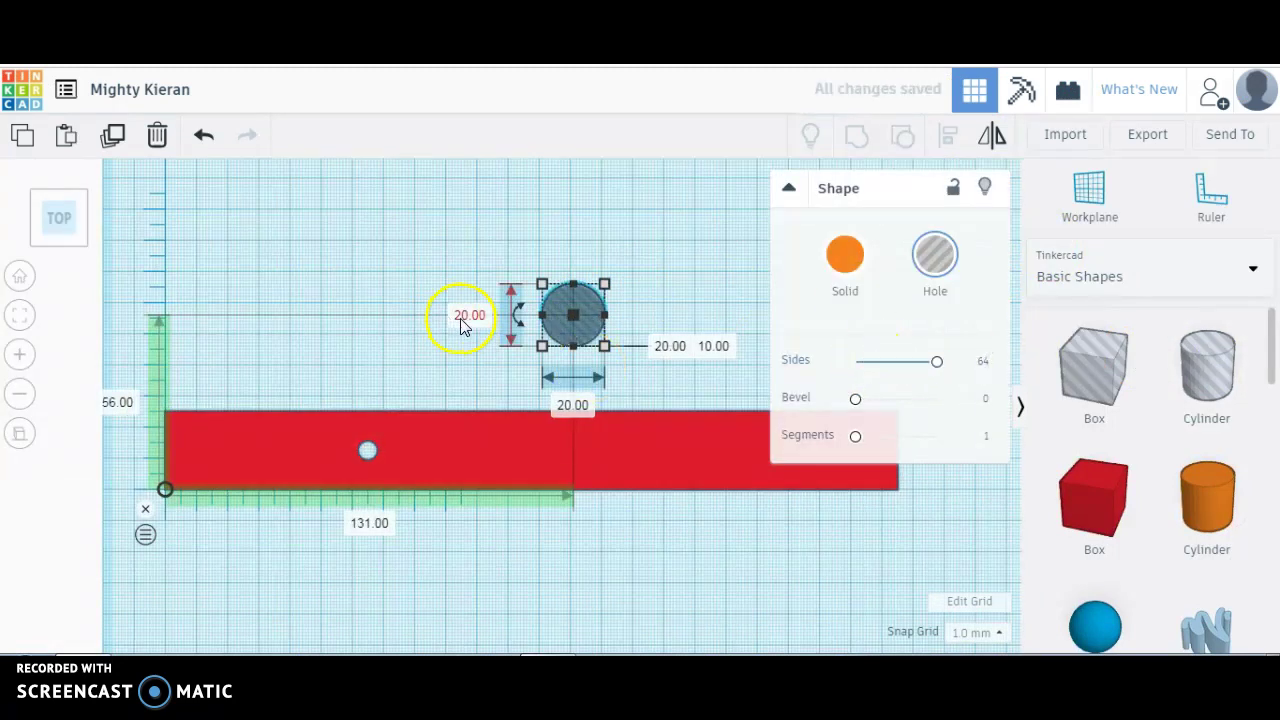
- Convert 1/8 inch to millimetres in the Google unit converter for the smaller drill hole
{"action": "left_click", "coordinate": [461, 318]}
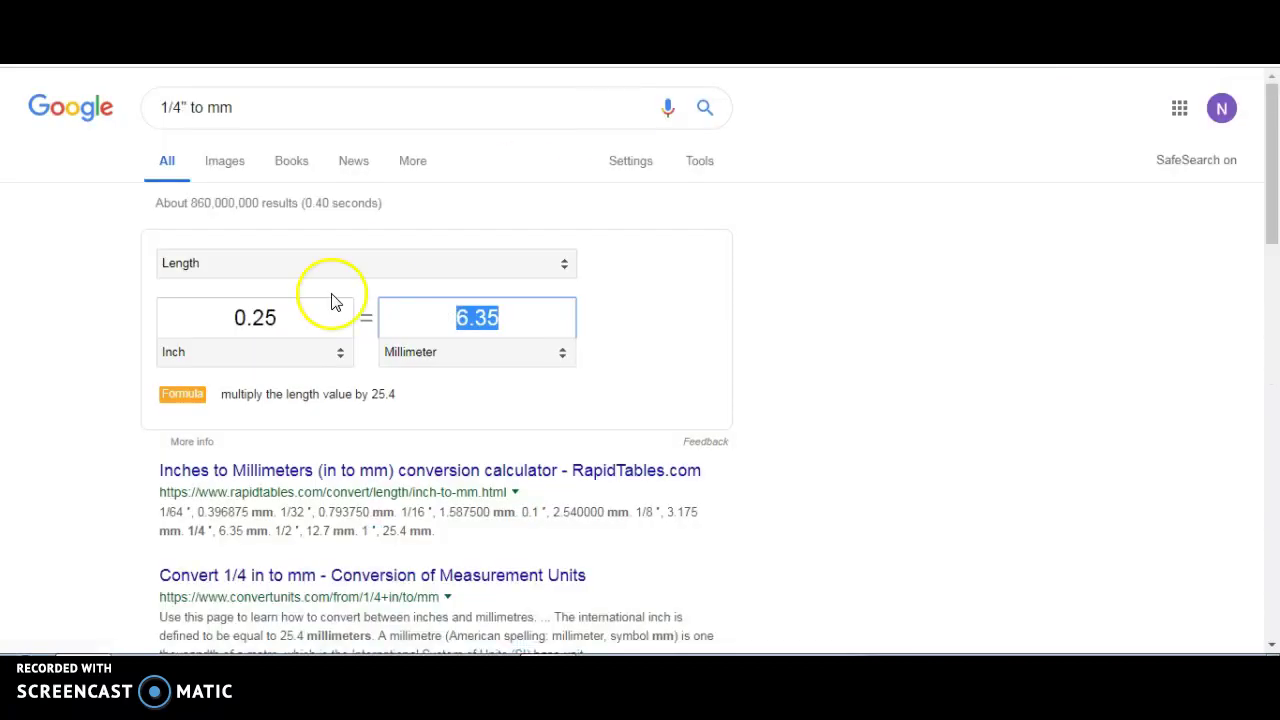
{"action": "double_click", "coordinate": [280, 316]}
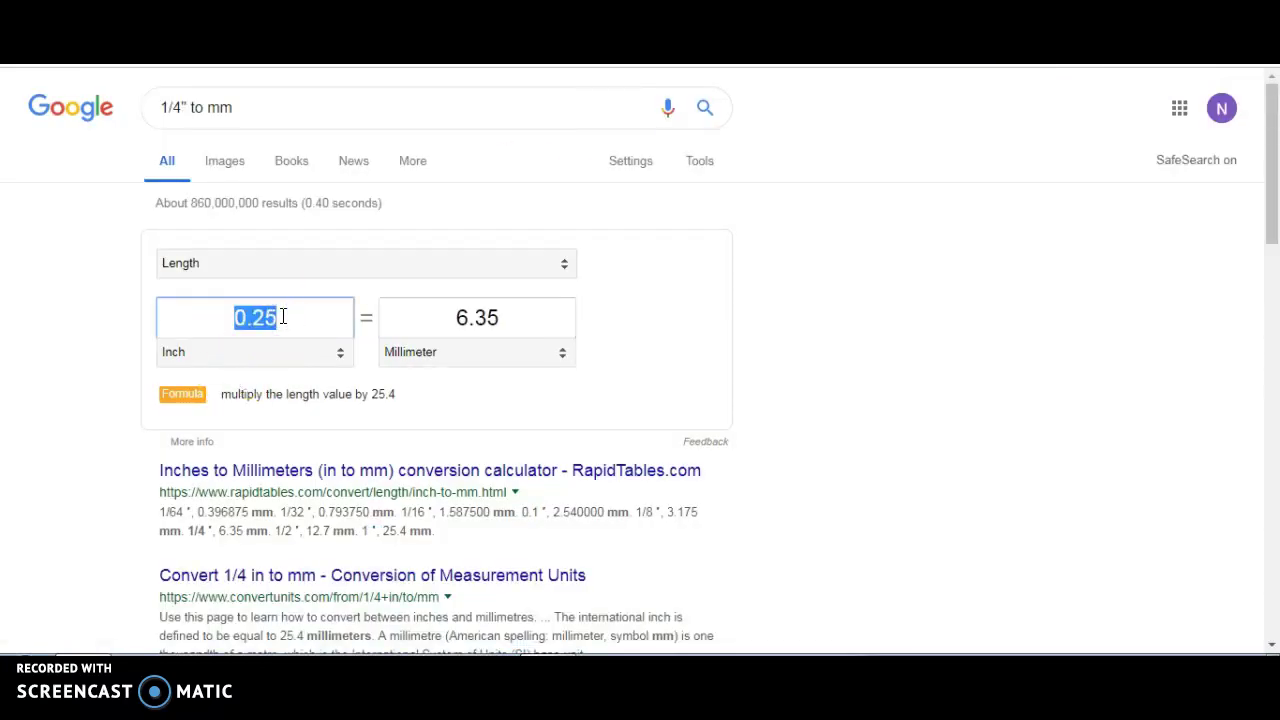
{"action": "type", "text": "1/8"}
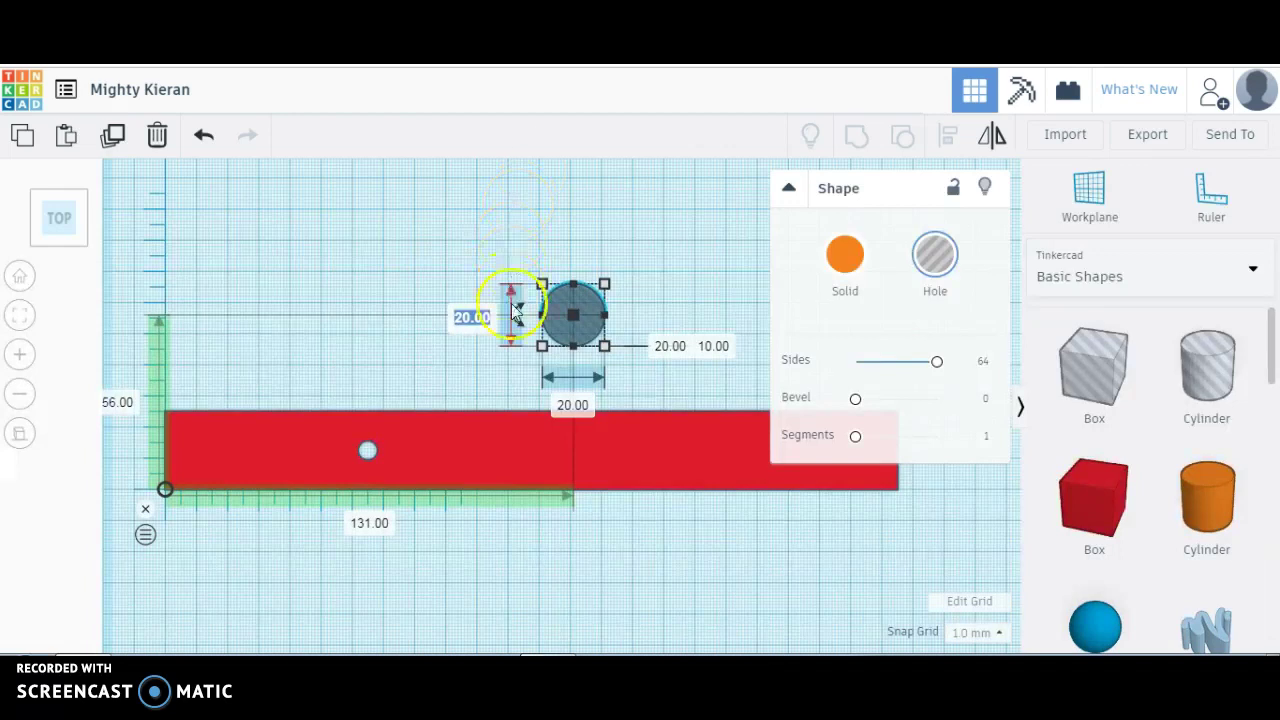
- Set the new cylinder hole's length and width to 3.5 mm each
{"action": "left_click", "coordinate": [512, 313]}
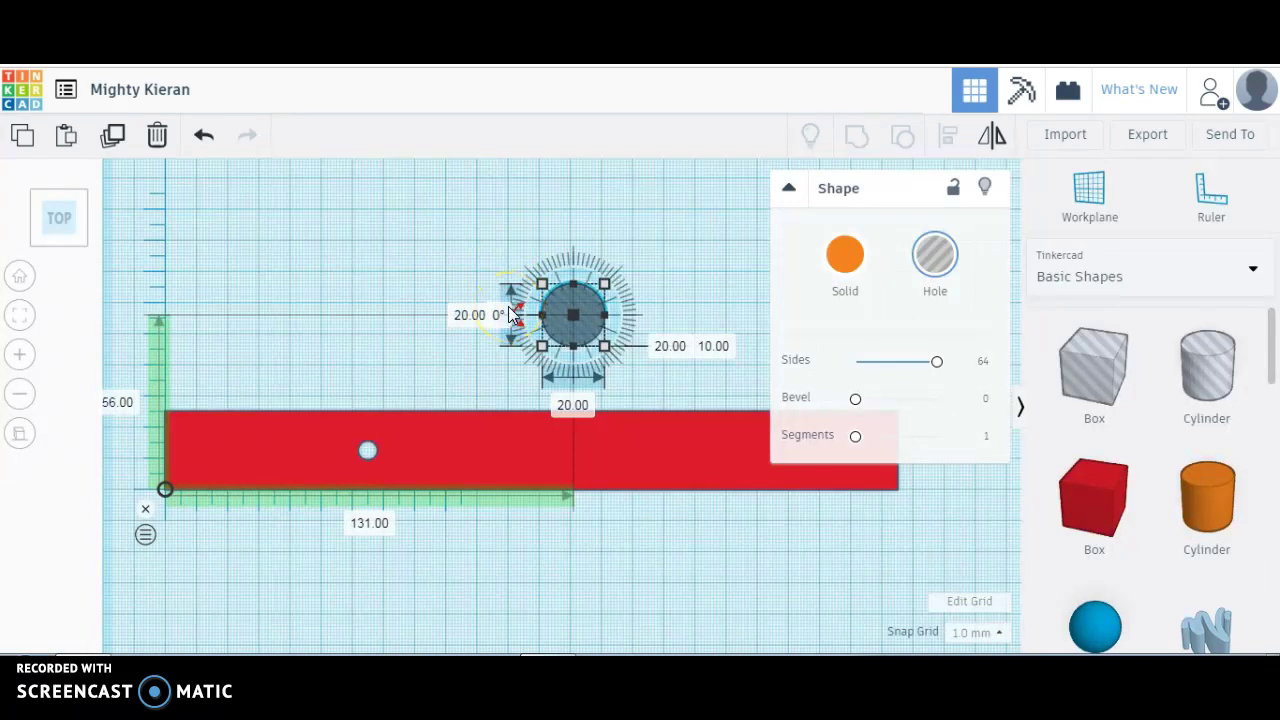
{"action": "left_click", "coordinate": [471, 312]}
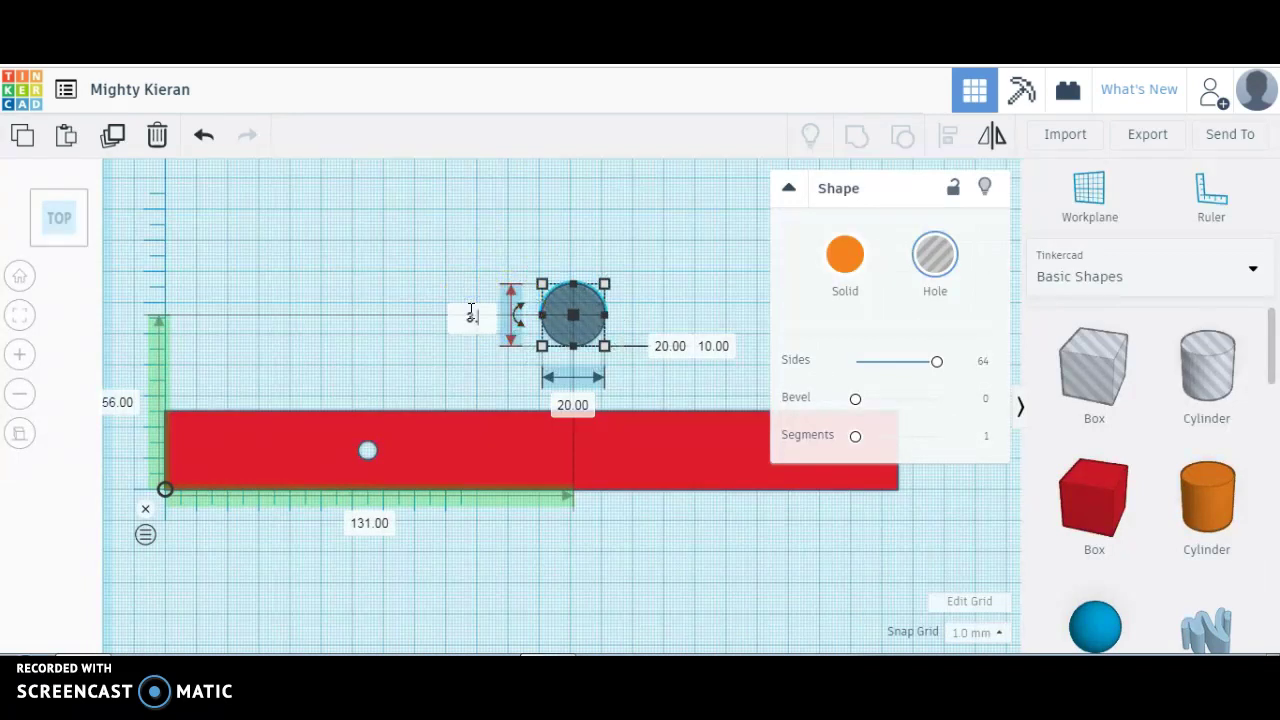
{"action": "left_click", "coordinate": [570, 403]}
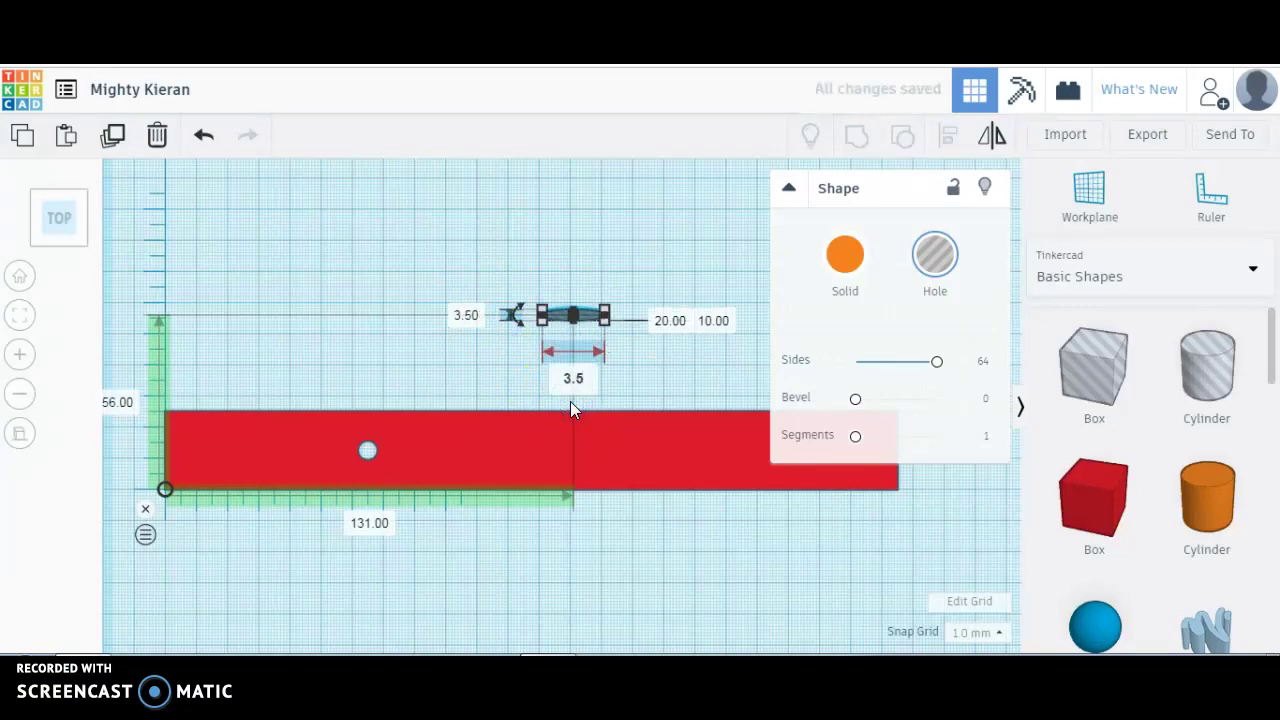
{"action": "key", "text": "Return"}
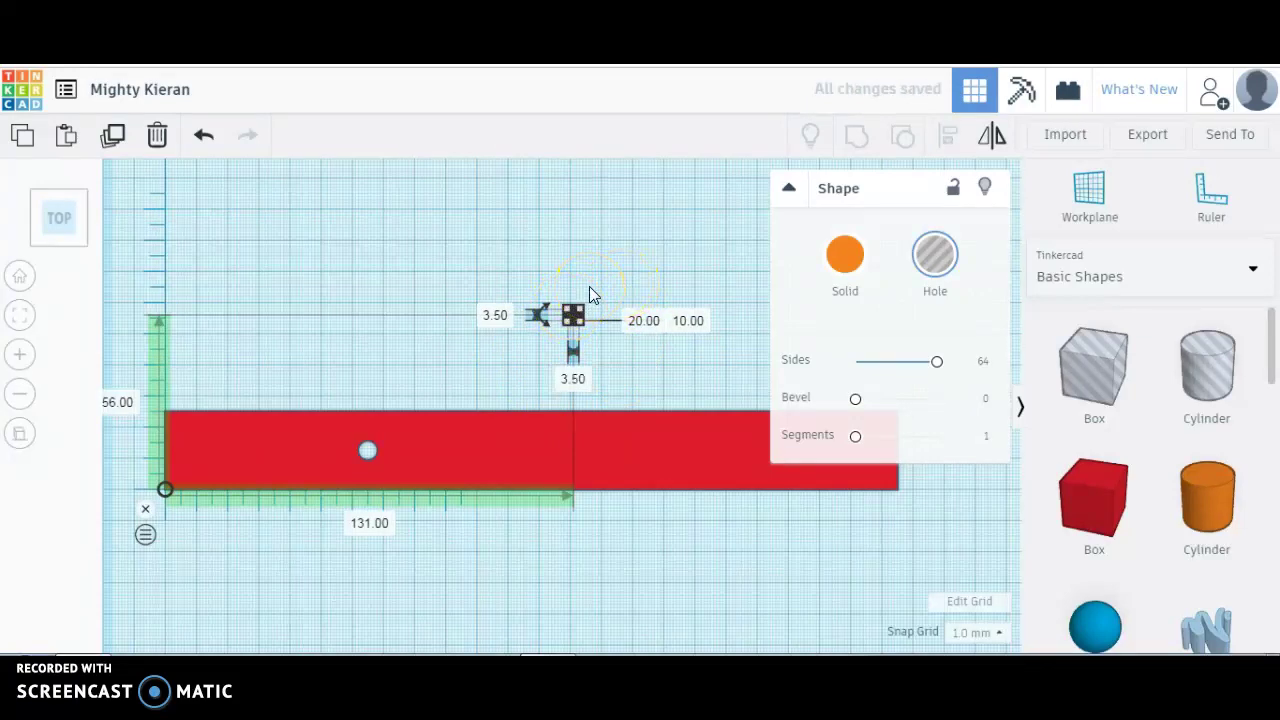
- Duplicate the 3.5 mm hole and move the copy to about 78 mm across and 43 mm up from the ruler origin
{"action": "key", "text": "Right"}
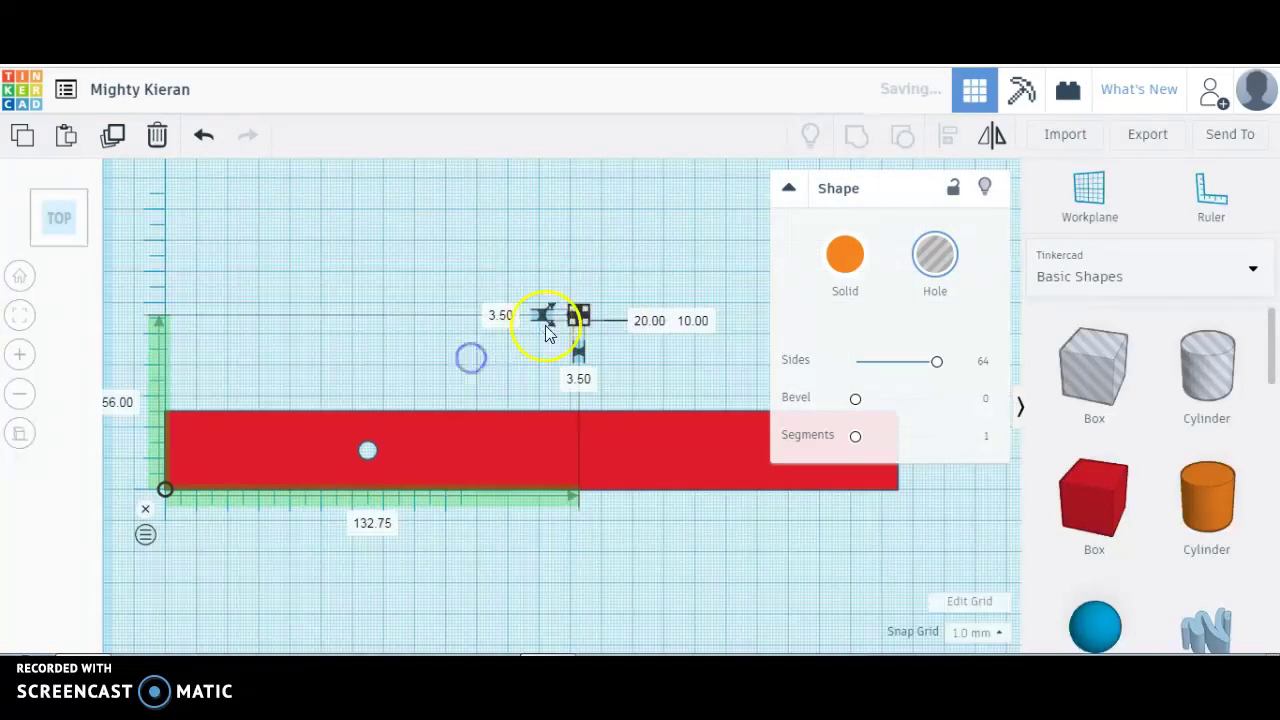
{"action": "left_click_drag", "start_coordinate": [552, 318], "coordinate": [562, 325]}
{"action": "left_click", "coordinate": [571, 320]}
{"action": "scroll", "coordinate": [570, 314], "scroll_direction": "up", "scroll_amount": 1}
{"action": "scroll", "coordinate": [570, 314], "scroll_direction": "up", "scroll_amount": 3}
{"action": "scroll", "coordinate": [629, 318], "scroll_direction": "down", "scroll_amount": 2}
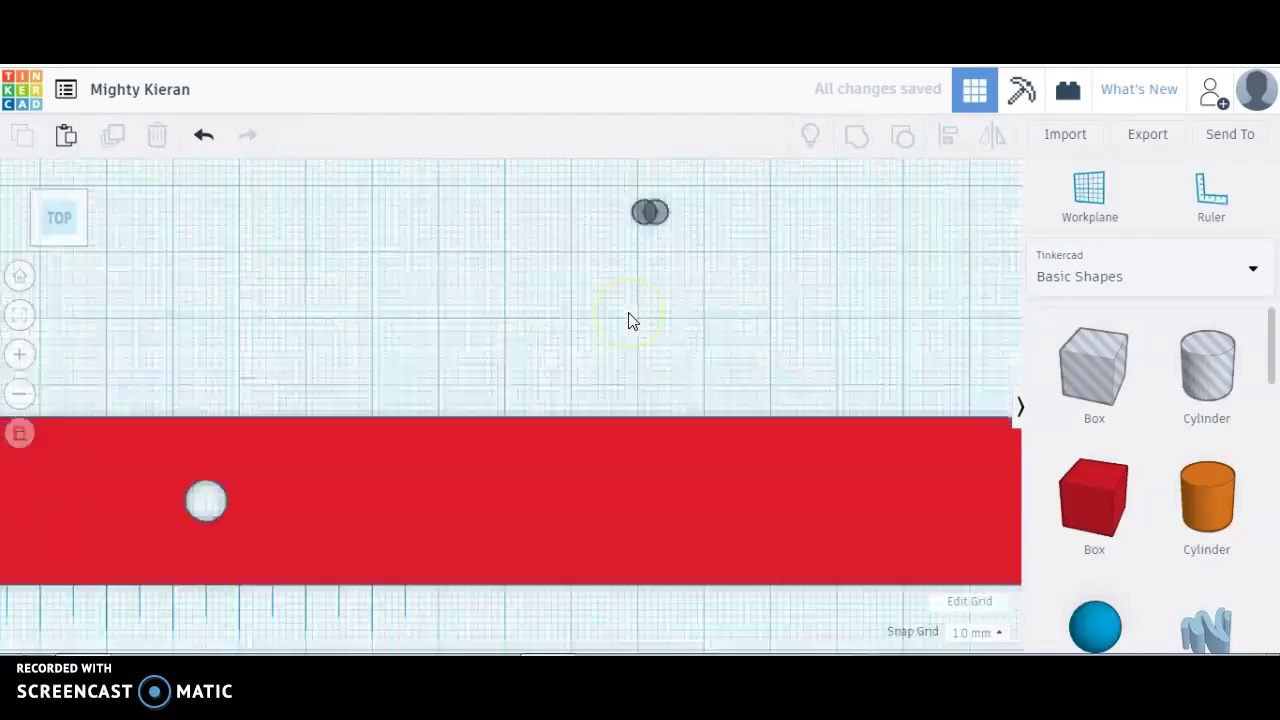
{"action": "left_click_drag", "start_coordinate": [604, 277], "coordinate": [369, 340]}
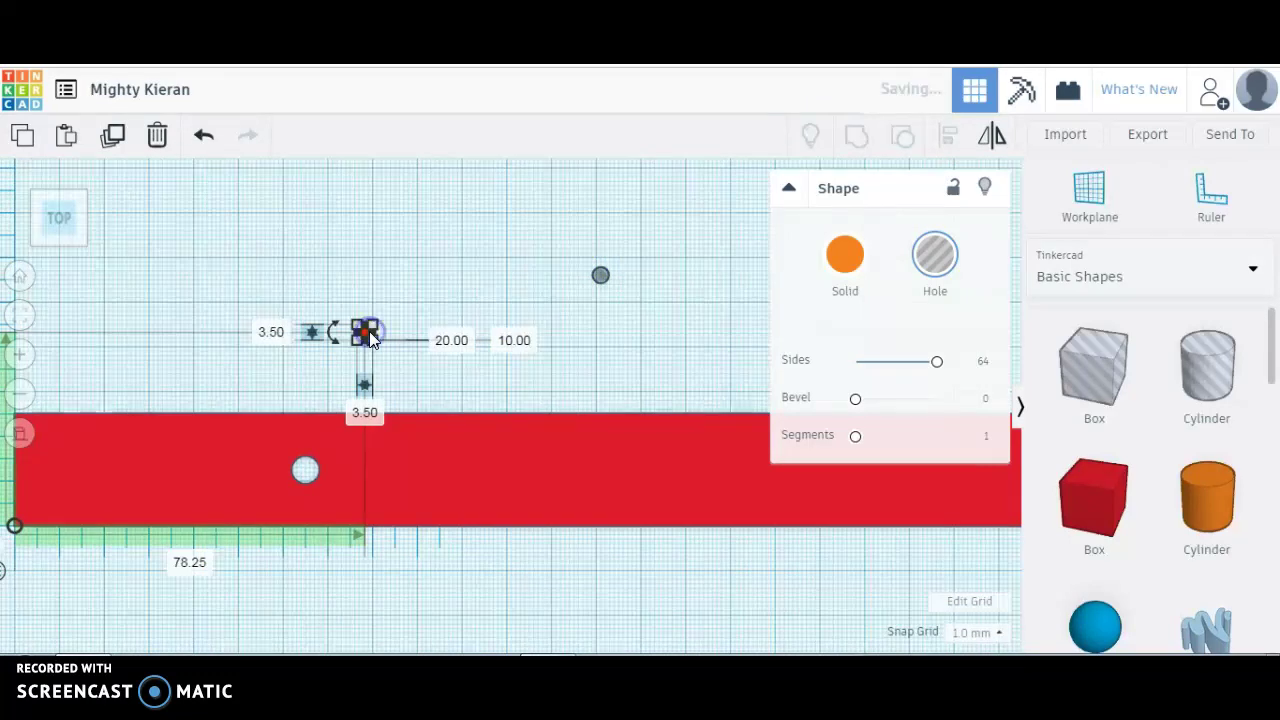
- Position the copied 3.5 mm hole's centre on the bar at 15 mm across and 12.5 mm up from the ruler origin
{"action": "scroll", "coordinate": [369, 340], "scroll_direction": "down", "scroll_amount": 2}
{"action": "scroll", "coordinate": [369, 332], "scroll_direction": "down", "scroll_amount": 2}
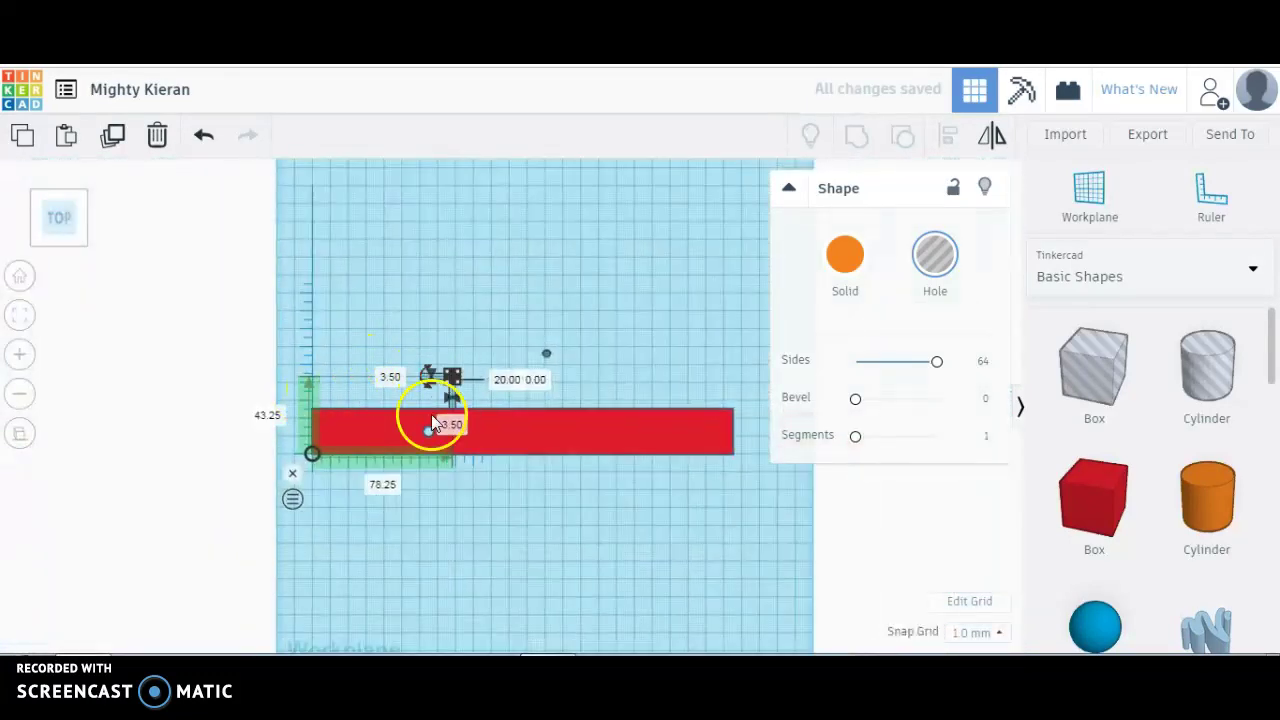
{"action": "left_click", "coordinate": [385, 490]}
{"action": "type", "text": "15"}
{"action": "key", "text": "Return"}
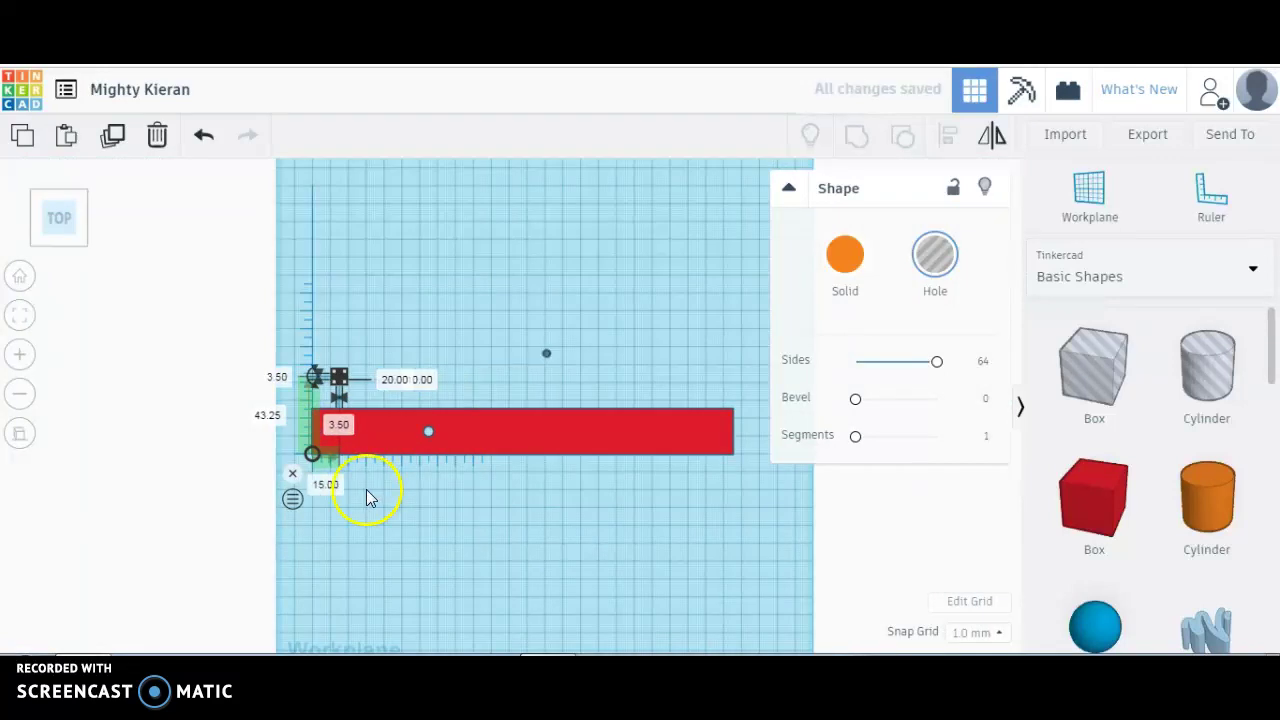
{"action": "left_click", "coordinate": [270, 417]}
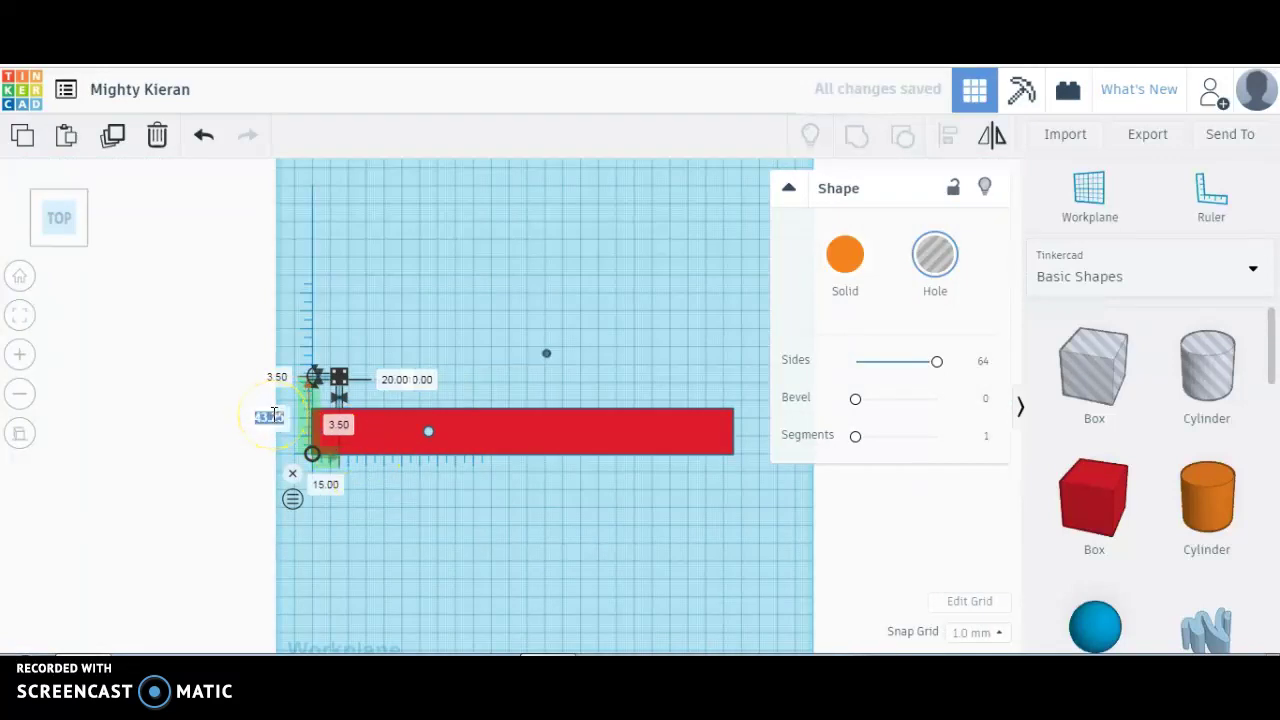
{"action": "type", "text": "12"}
{"action": "key", "text": "Return"}
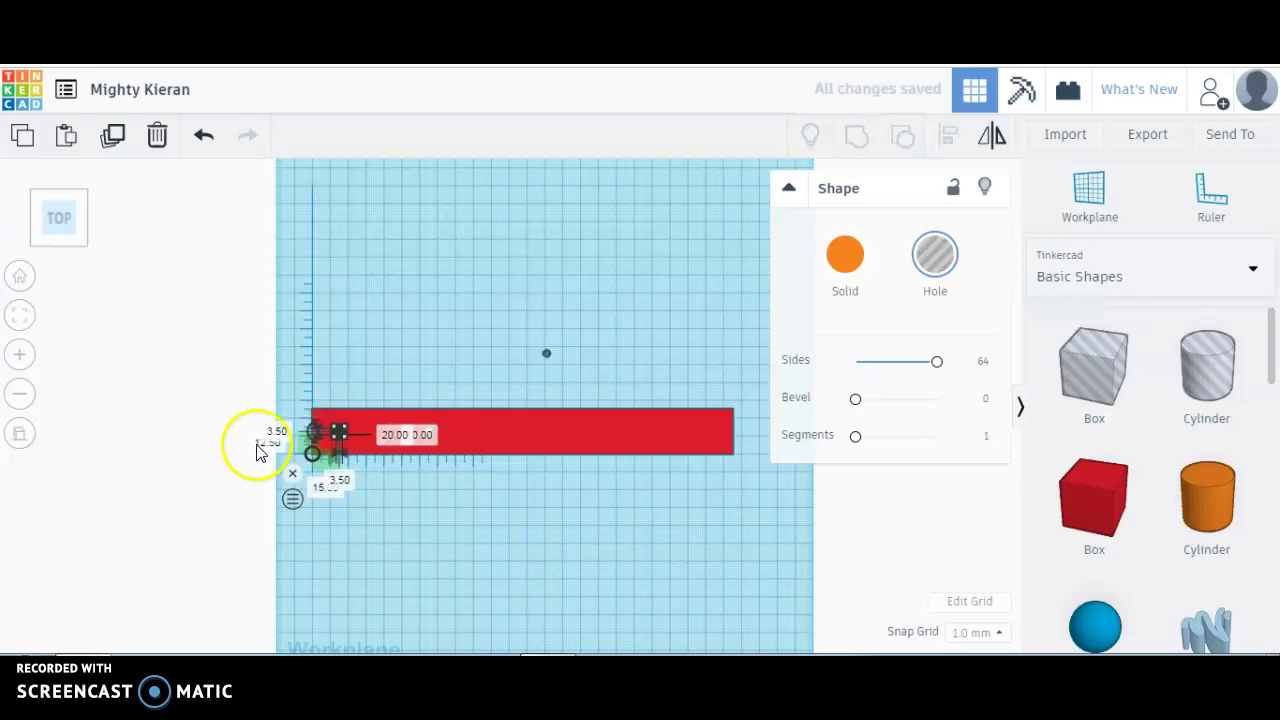
- Position the remaining 3.5 mm hole's centre on the bar at 127 mm across and 12.5 mm up from the ruler origin
{"action": "left_click_drag", "start_coordinate": [547, 360], "coordinate": [546, 356]}
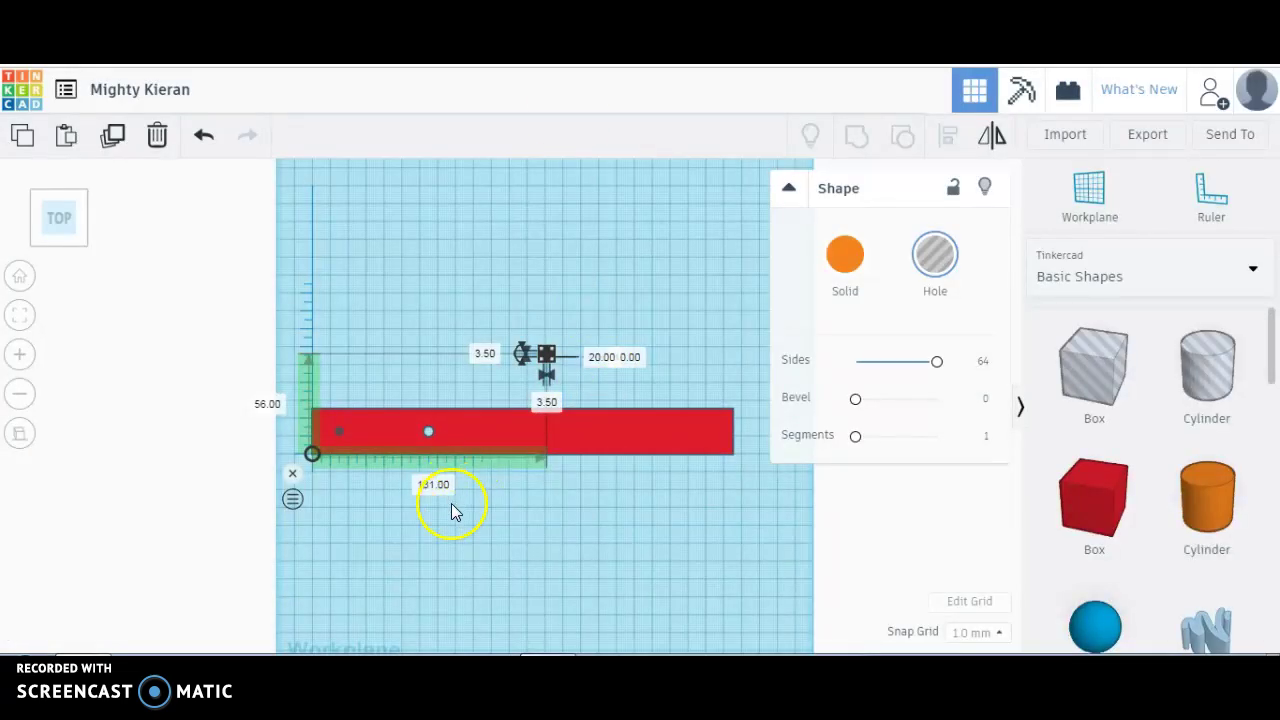
{"action": "left_click", "coordinate": [436, 486]}
{"action": "type", "text": "12"}
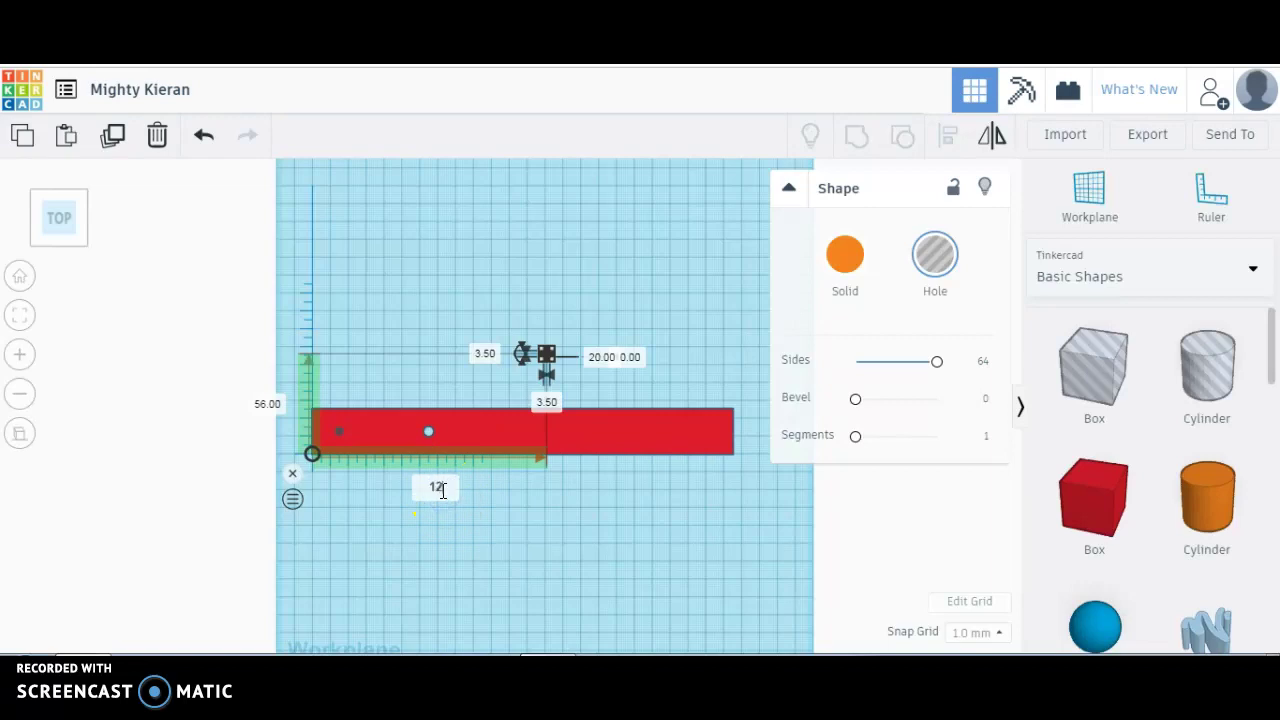
{"action": "type", "text": "7"}
{"action": "left_click", "coordinate": [267, 402]}
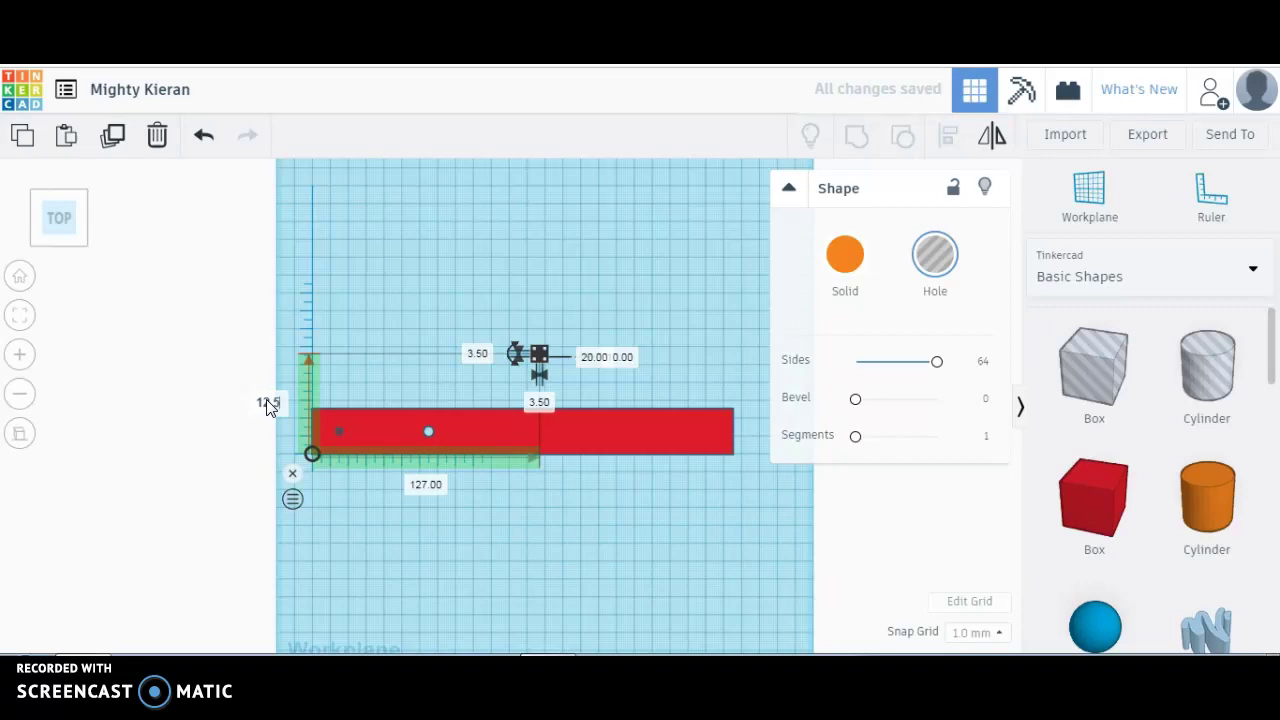
{"action": "type", "text": "12.5"}
{"action": "key", "text": "Return"}
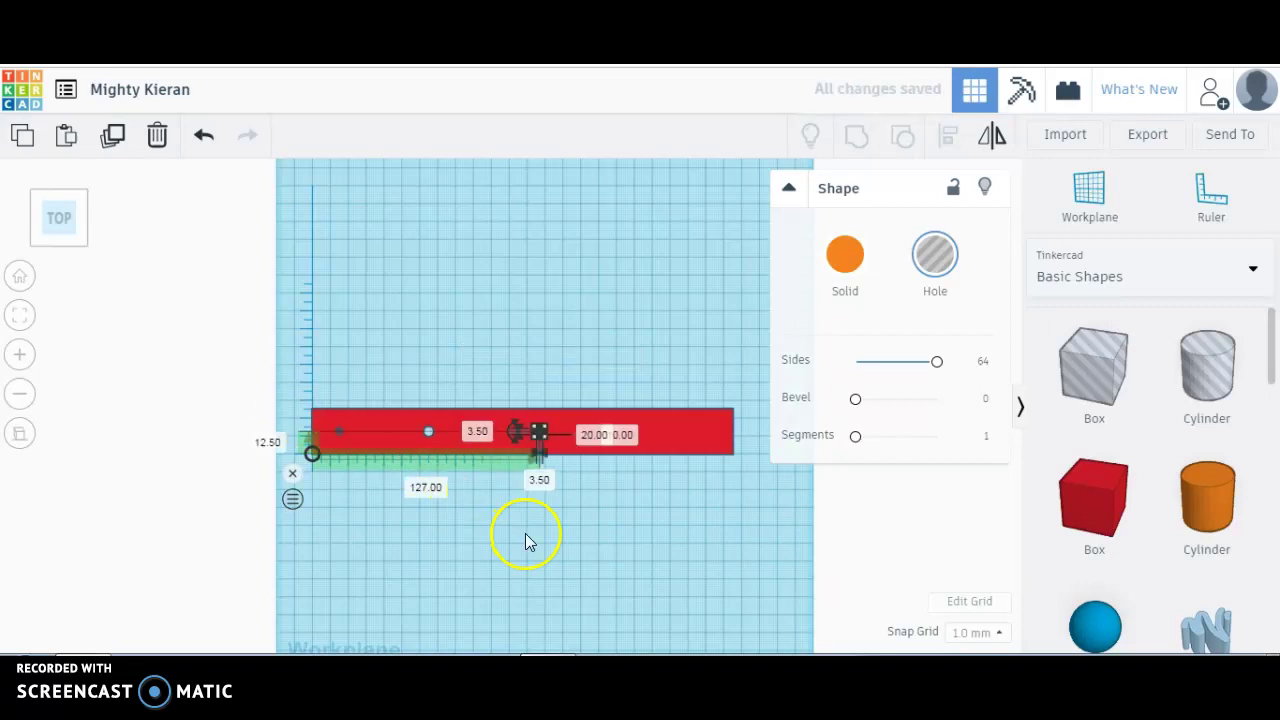
- Deselect the hole and remove the ruler from the workplane
{"action": "right_click_drag", "start_coordinate": [526, 537], "coordinate": [484, 482]}
{"action": "left_click", "coordinate": [486, 480]}
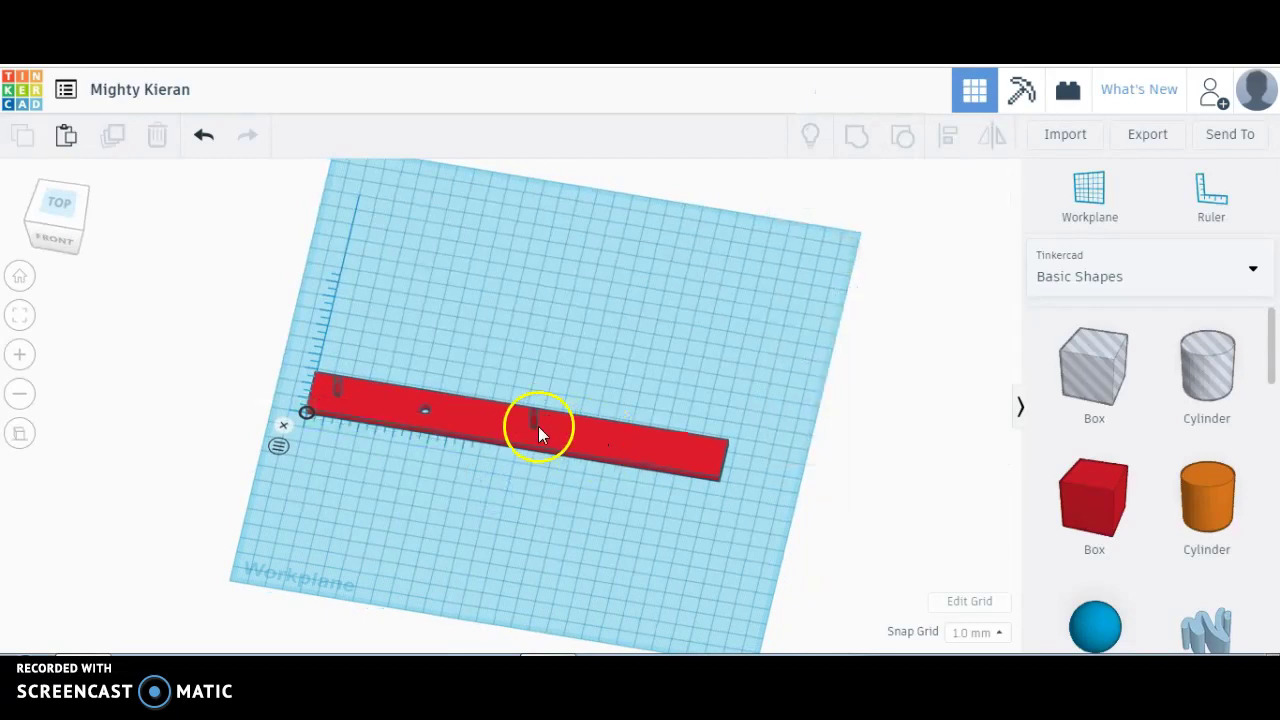
{"action": "left_click", "coordinate": [284, 425]}
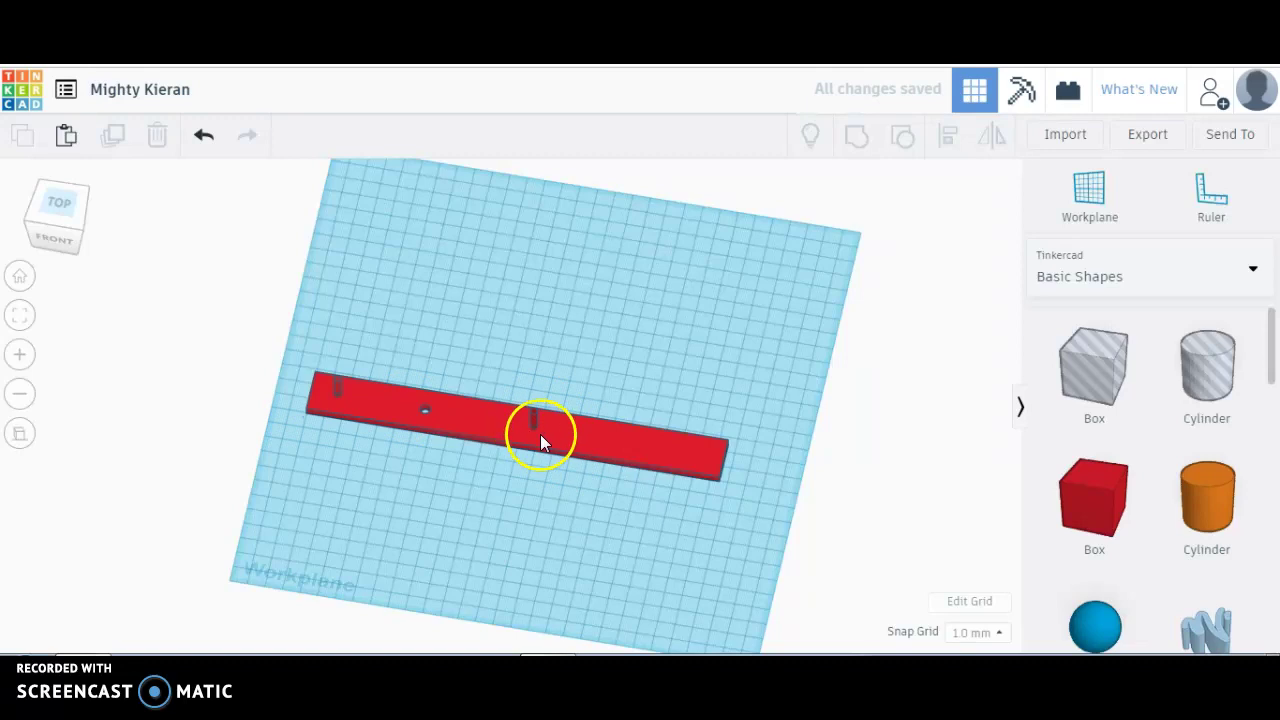
- Group the red bar with both 3.5 mm cylinder holes so they are cut through it, and check the result from above
{"action": "left_click_drag", "start_coordinate": [556, 474], "coordinate": [315, 343]}
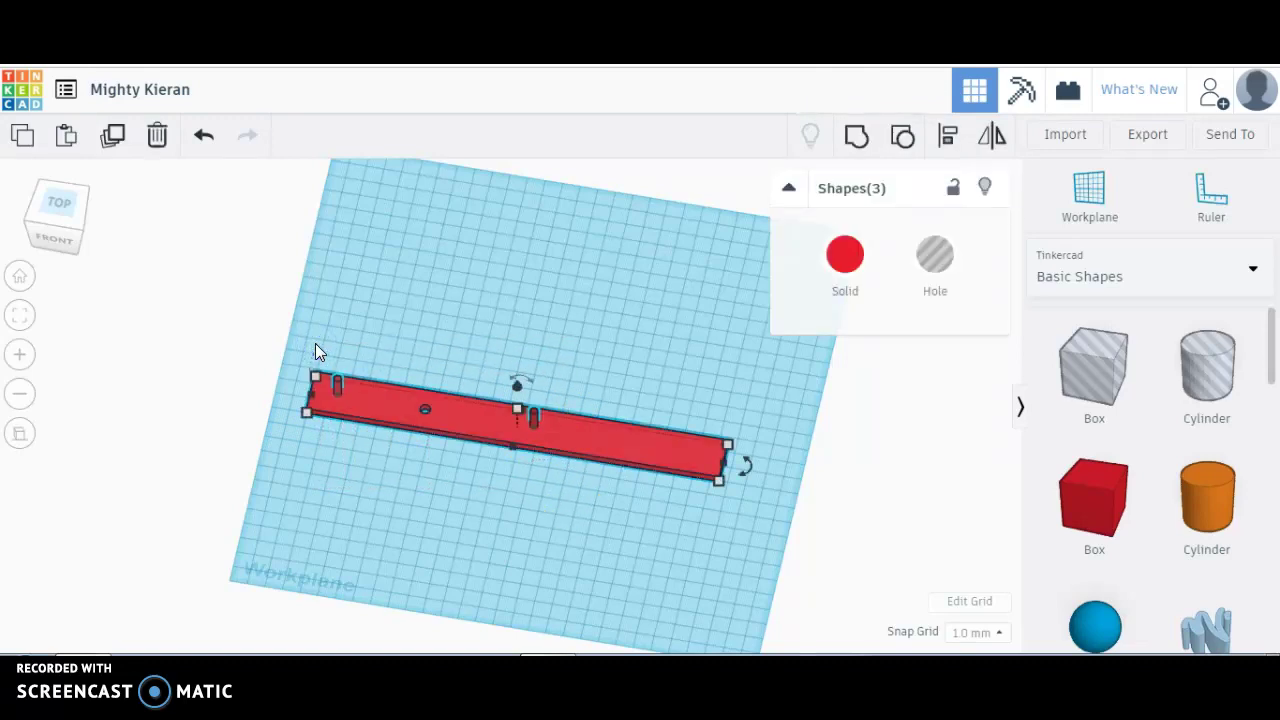
{"action": "left_click", "coordinate": [856, 142]}
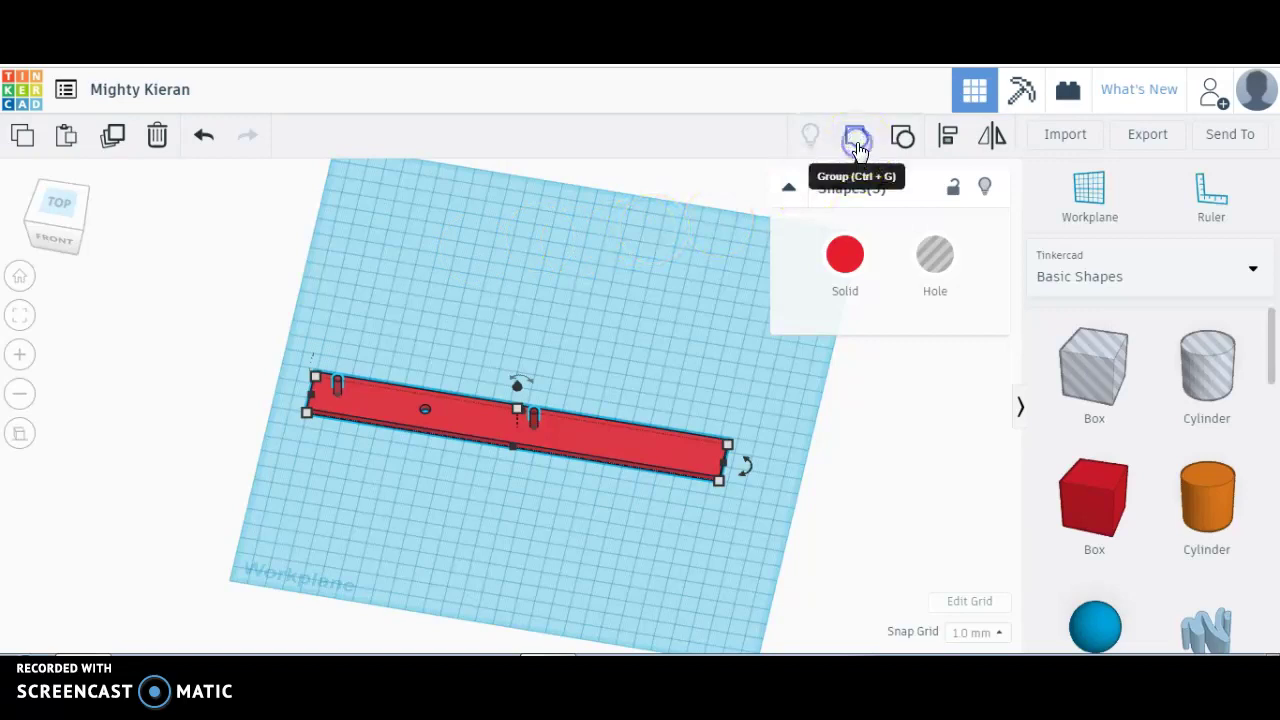
{"action": "left_click", "coordinate": [497, 262]}
{"action": "right_click_drag", "start_coordinate": [497, 262], "coordinate": [515, 335]}
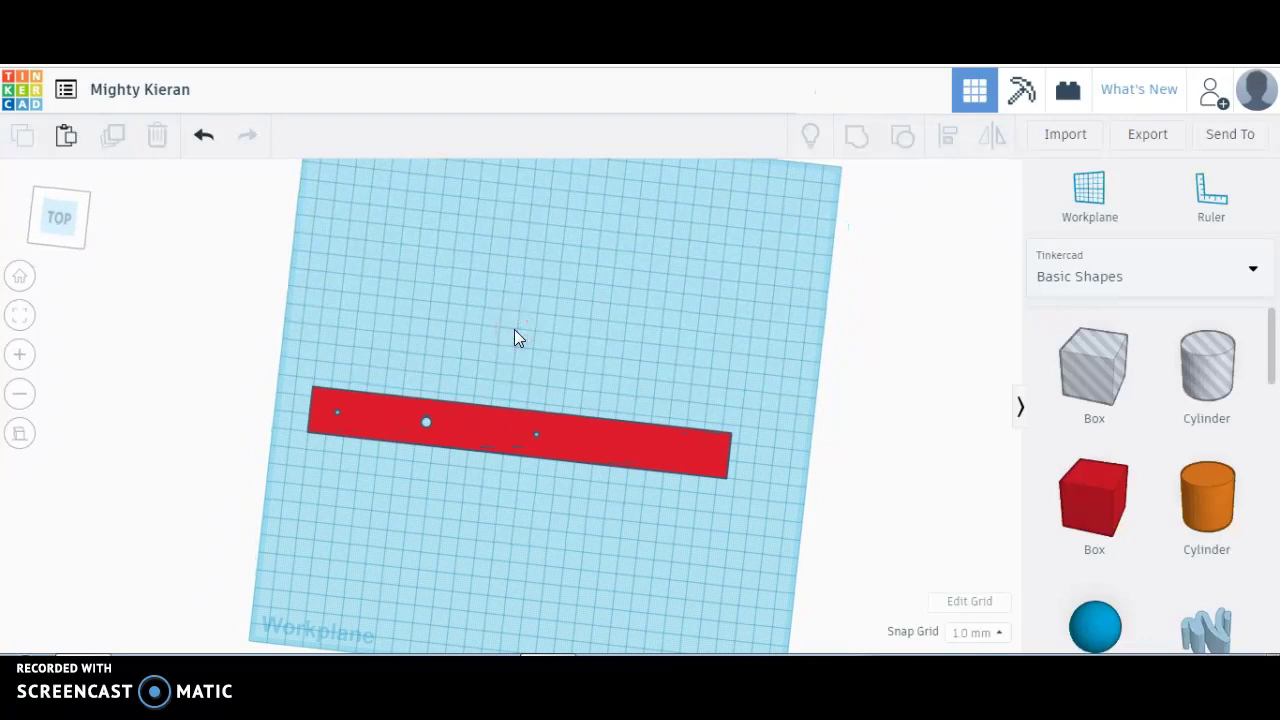